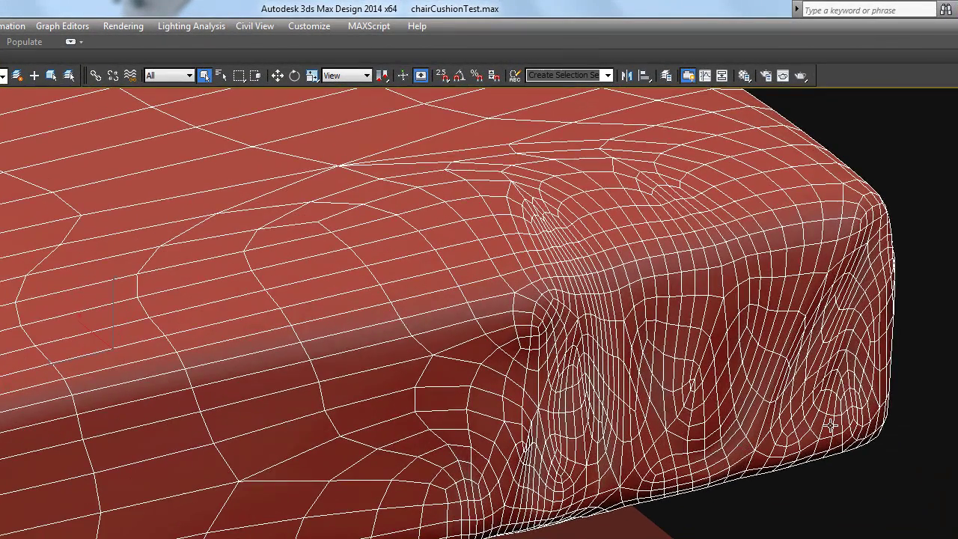
# - Zoom to the cushion corner, select Rectangle002 and turn Edged Faces off with F4
pyautogui.scroll(-5, 831, 425)
pyautogui.click(902, 408)
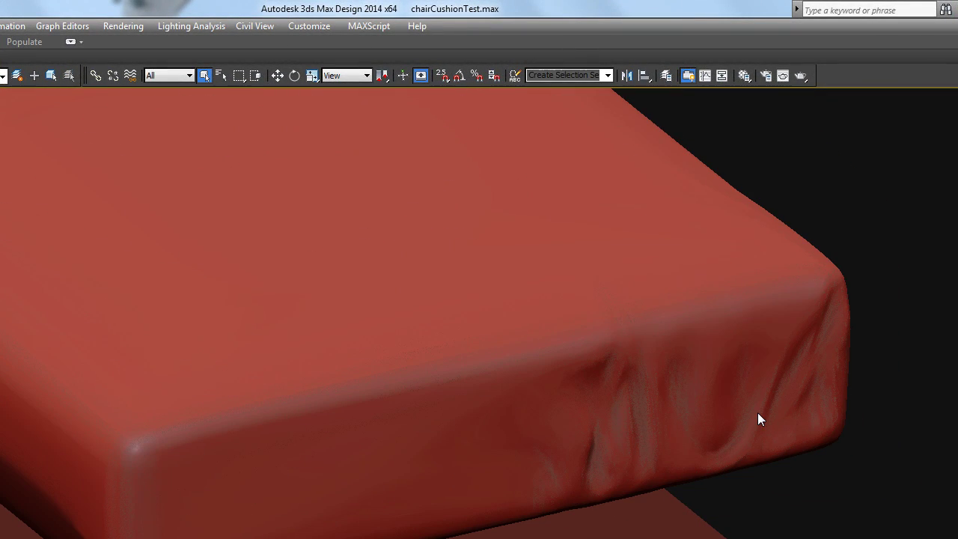
pyautogui.scroll(2, 757, 413)
pyautogui.press('F4')
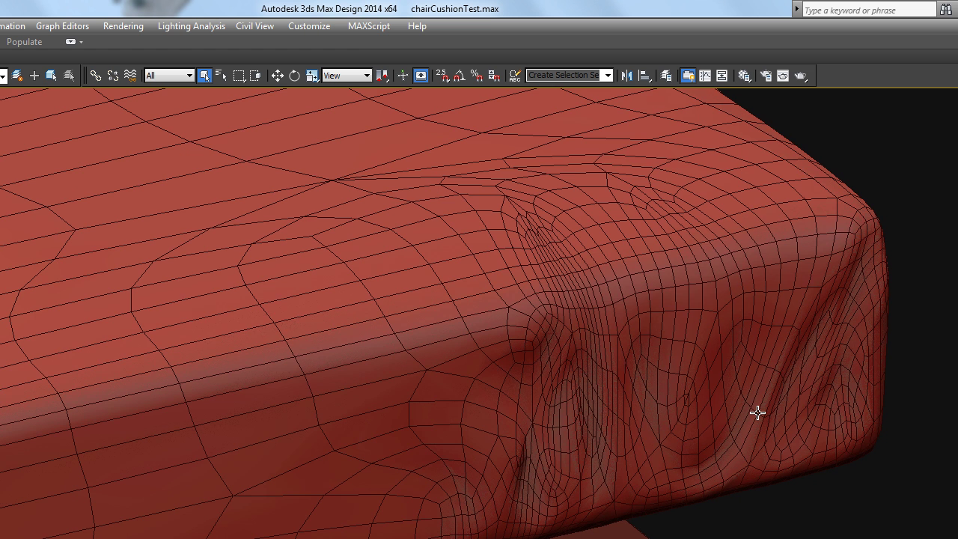
pyautogui.click(758, 412)
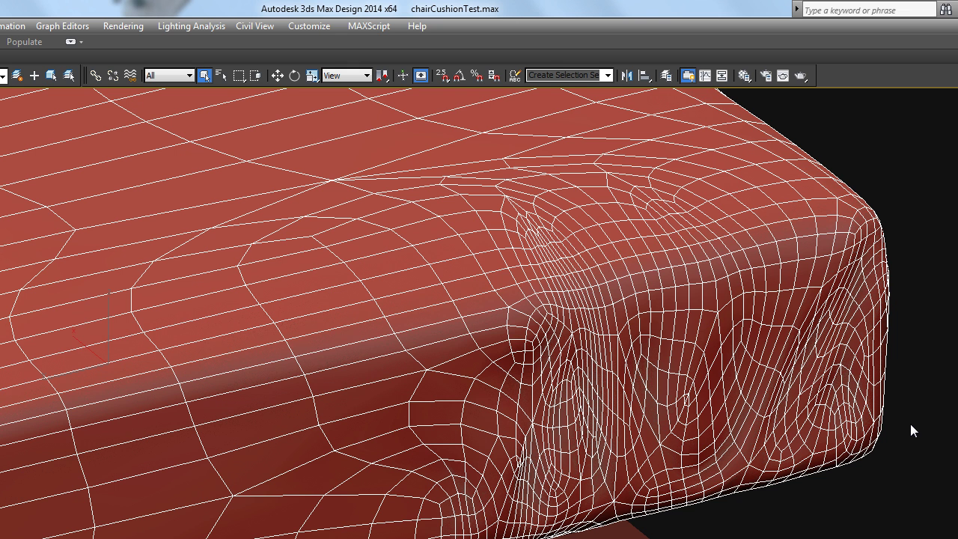
pyautogui.press('F4')
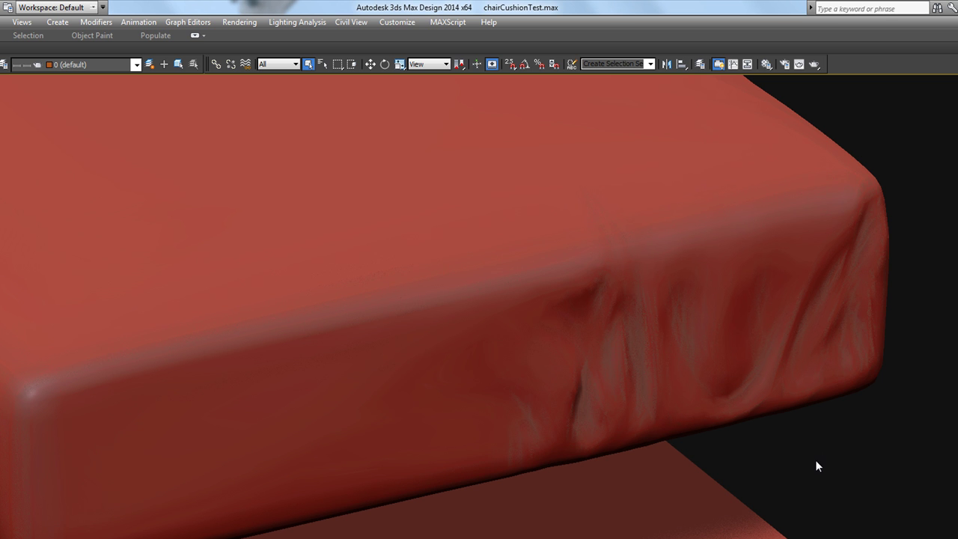
# - Turn Edged Faces back on with F4 to show the cushion's mesh edges
pyautogui.scroll(-5, 816, 459)
pyautogui.press('F4')
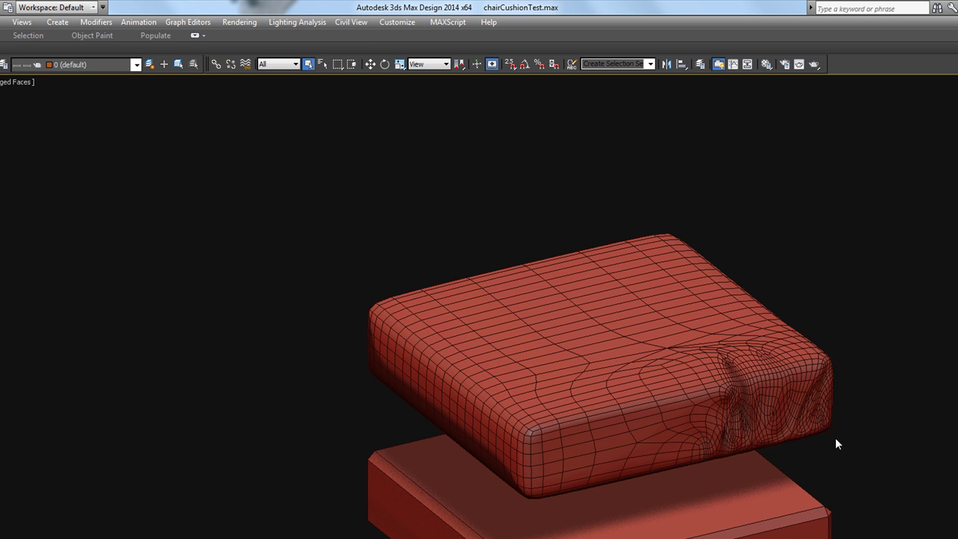
pyautogui.scroll(5, 819, 430)
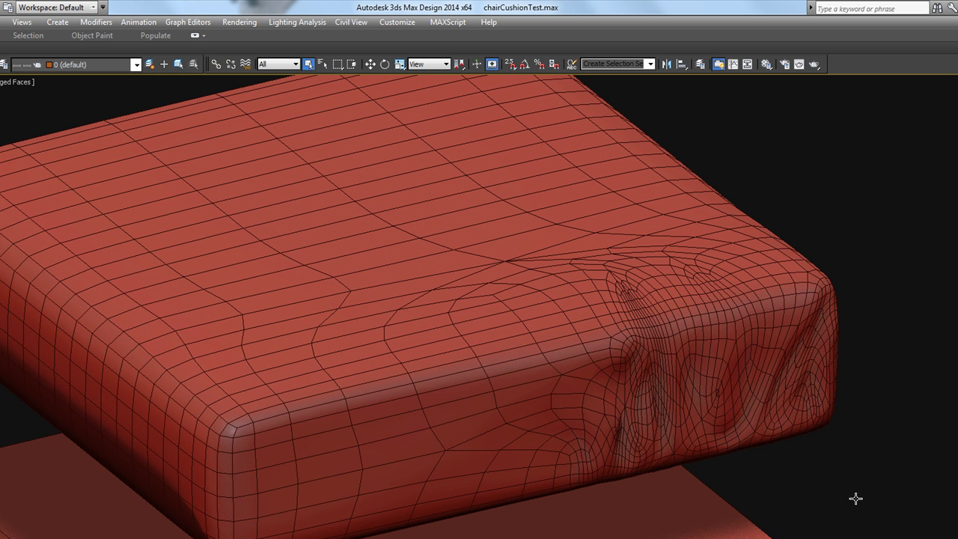
# - Pan down to select the base box, then pan back up to the cushion
pyautogui.scroll(-3, 845, 519)
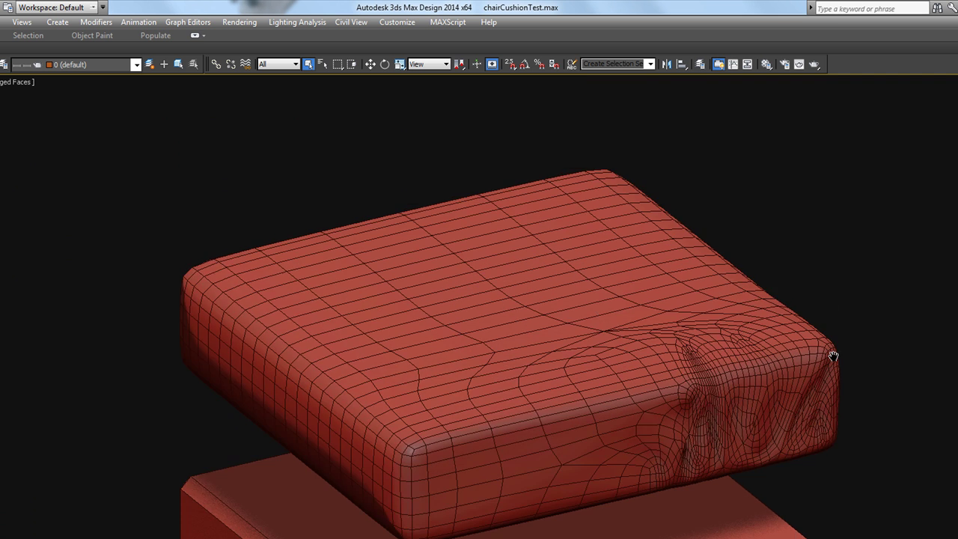
pyautogui.moveTo(845, 518); pyautogui.dragTo(716, 421, button='middle')
pyautogui.scroll(3, 714, 424)
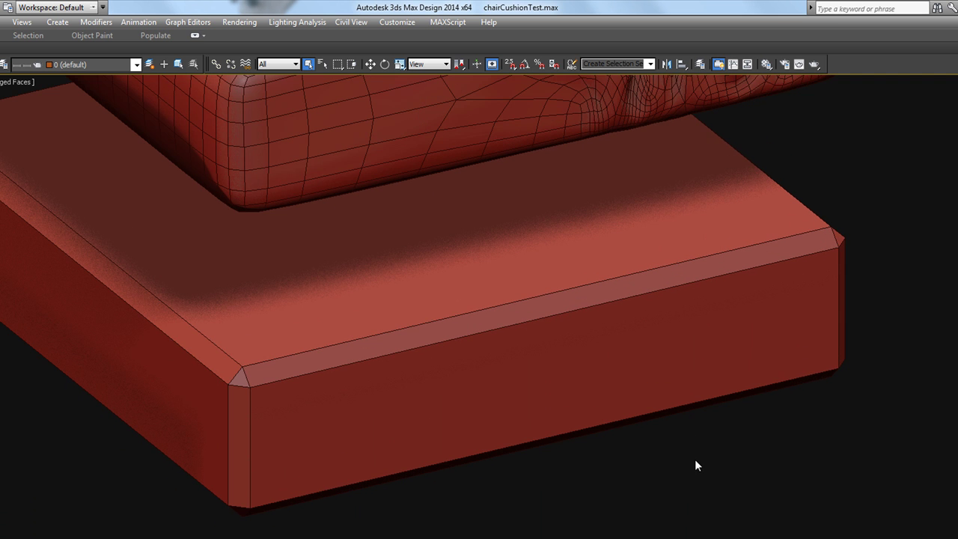
pyautogui.click(662, 358)
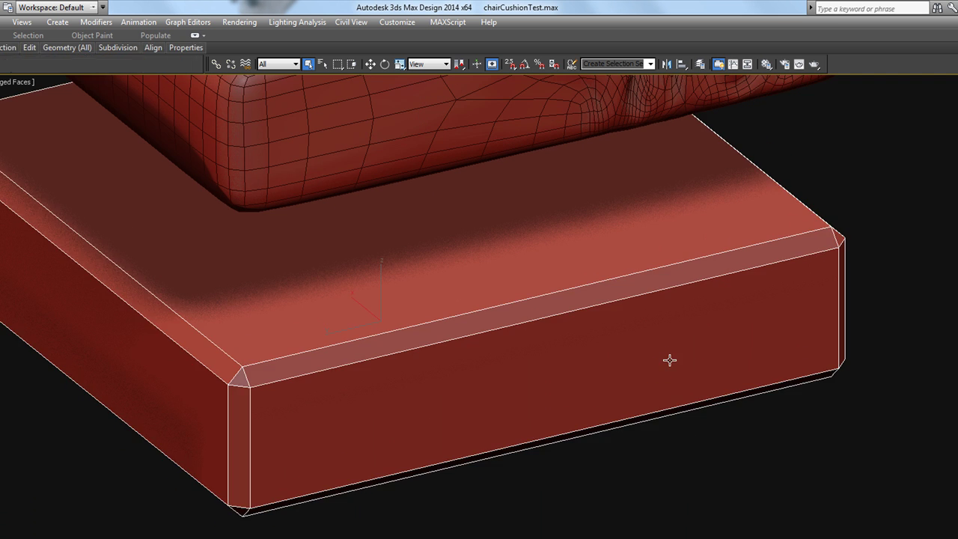
pyautogui.moveTo(734, 391); pyautogui.dragTo(723, 505, button='middle')
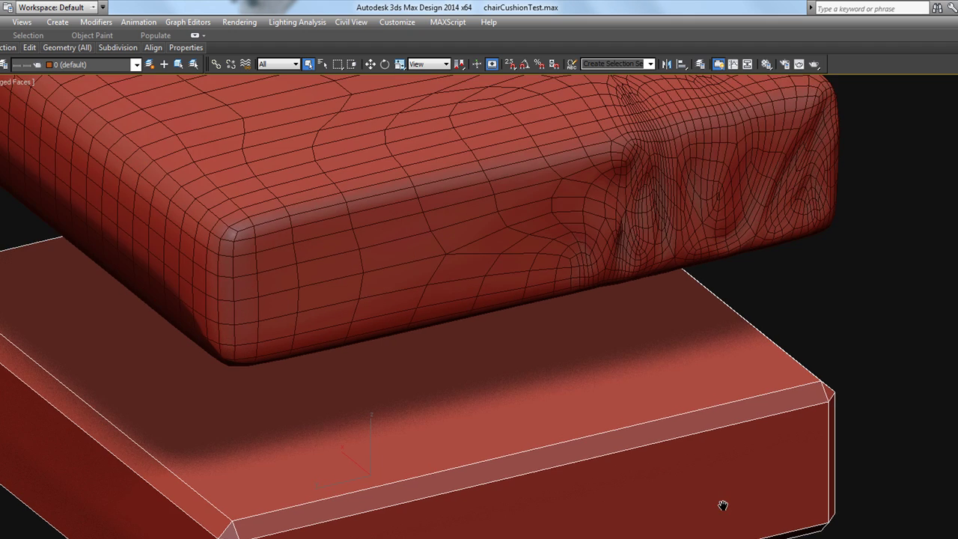
pyautogui.click(716, 150)
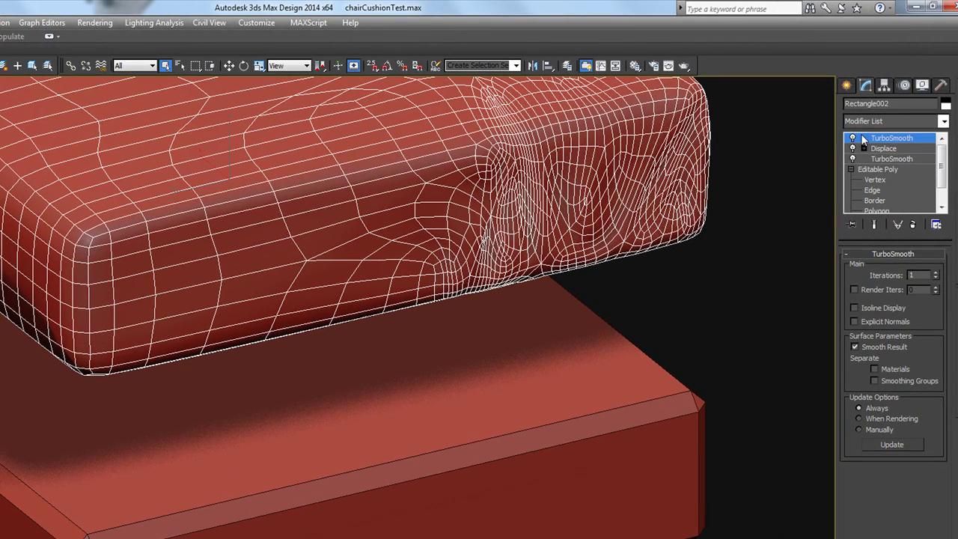
pyautogui.click(853, 138)
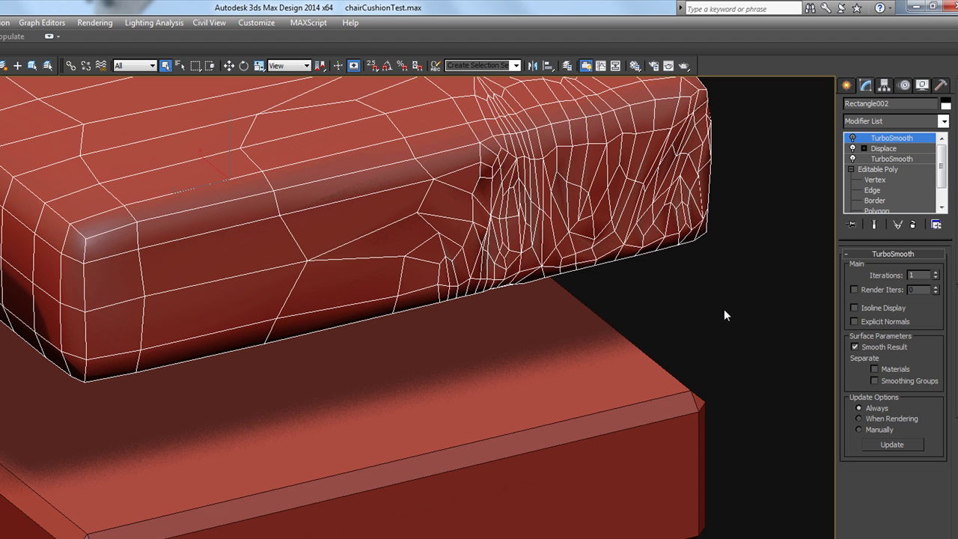
pyautogui.moveTo(724, 309); pyautogui.dragTo(706, 468, button='middle')
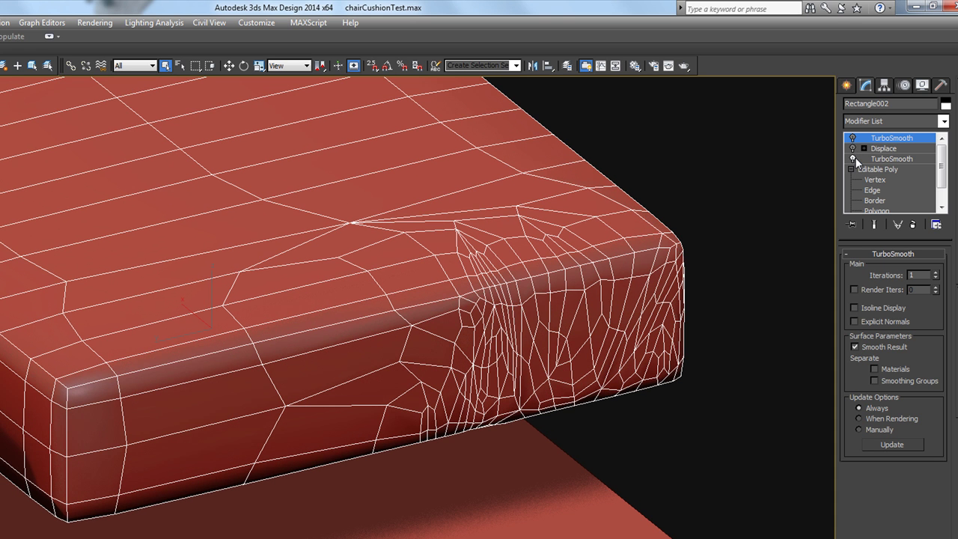
pyautogui.click(853, 159)
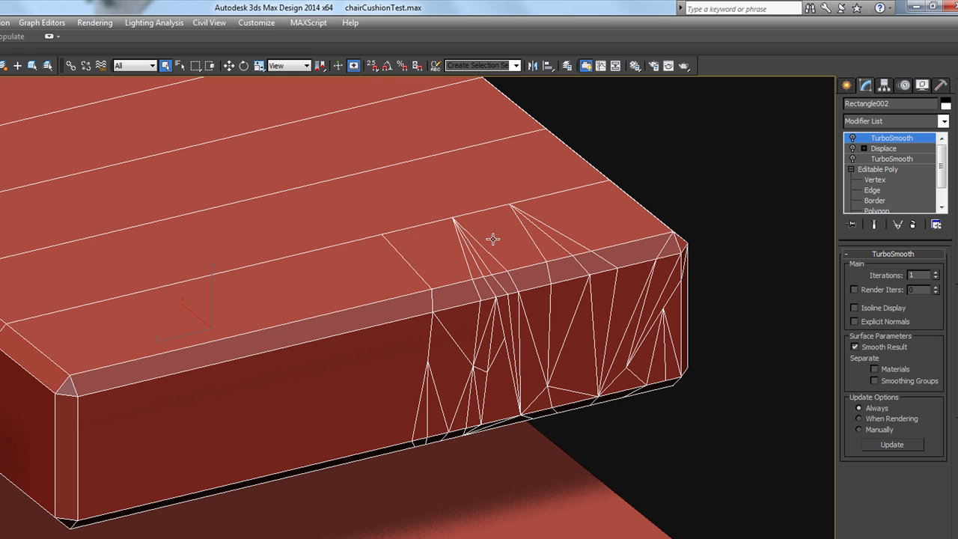
pyautogui.scroll(2, 411, 292)
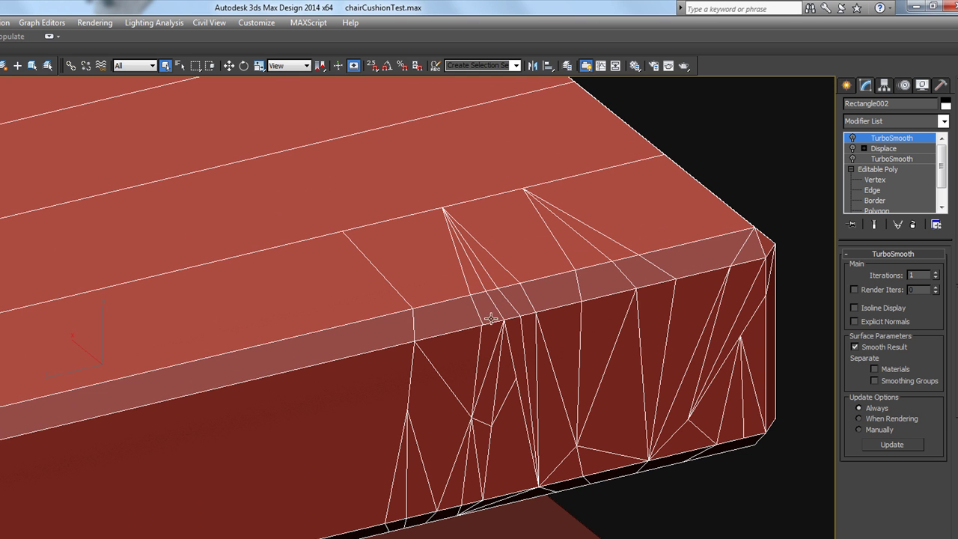
pyautogui.scroll(-1, 478, 315)
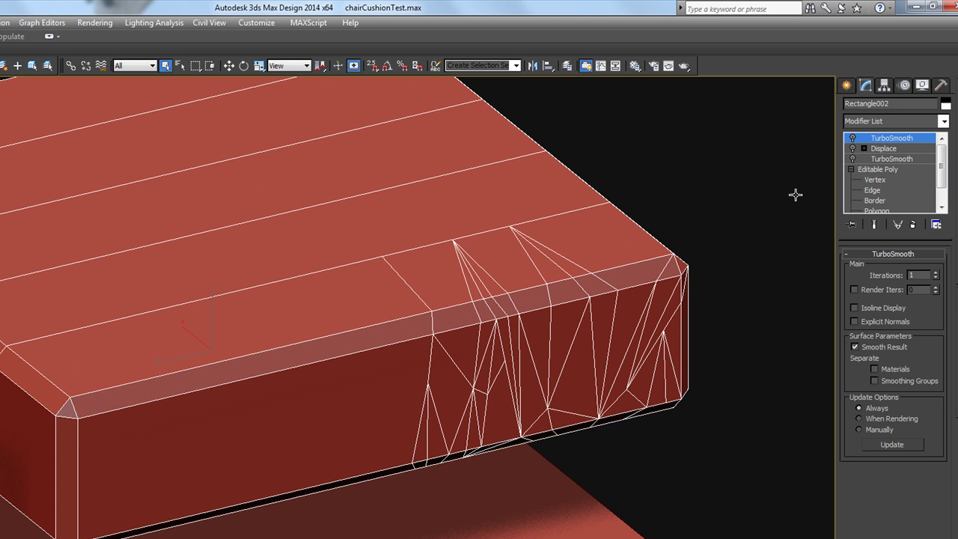
pyautogui.click(852, 159)
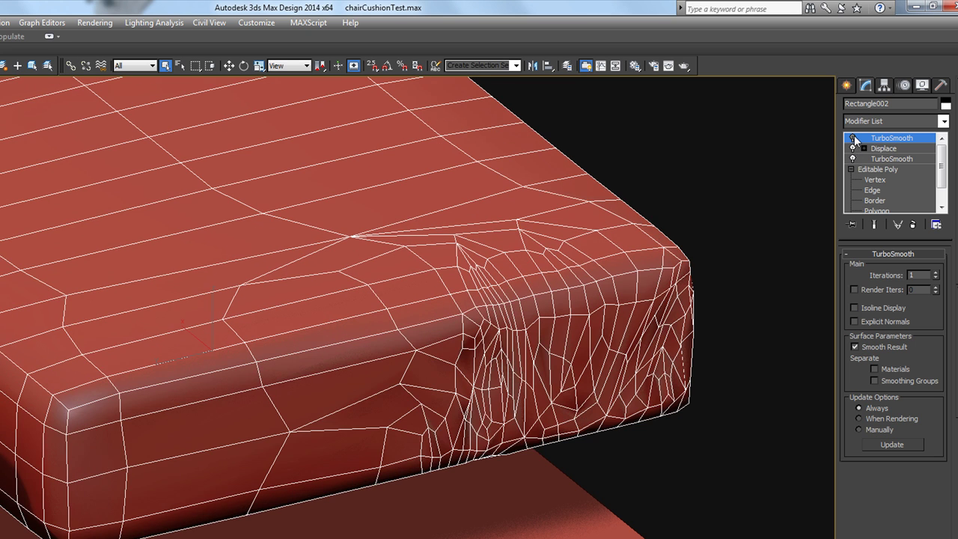
pyautogui.click(853, 138)
pyautogui.click(711, 155)
pyautogui.scroll(1, 452, 284)
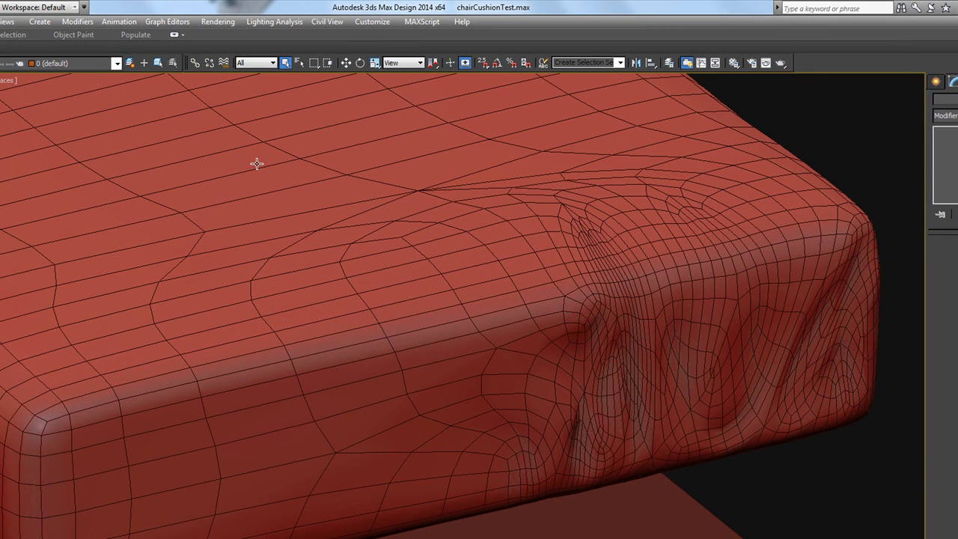
# - Orbit, pan and zoom around the wrinkled cushion, then select the box base beneath it
pyautogui.moveTo(257, 163); pyautogui.dragTo(393, 231, button='middle')
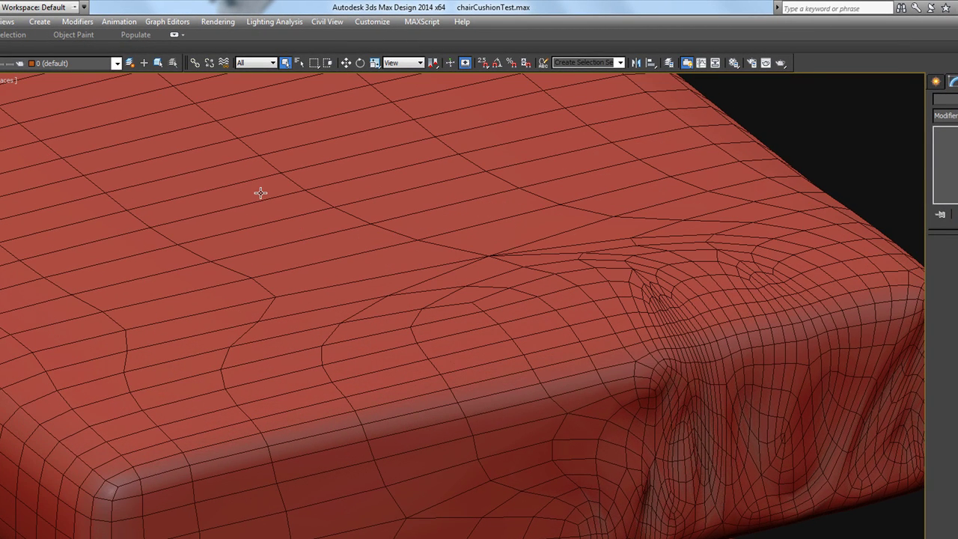
pyautogui.keyDown('alt'); pyautogui.moveTo(259, 194); pyautogui.dragTo(572, 350, button='middle'); pyautogui.keyUp('alt')
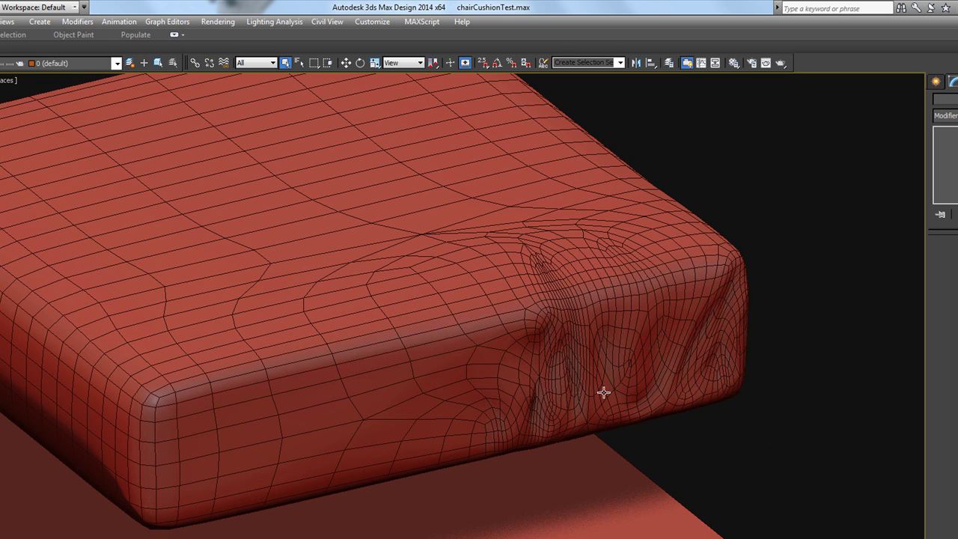
pyautogui.scroll(2, 597, 435)
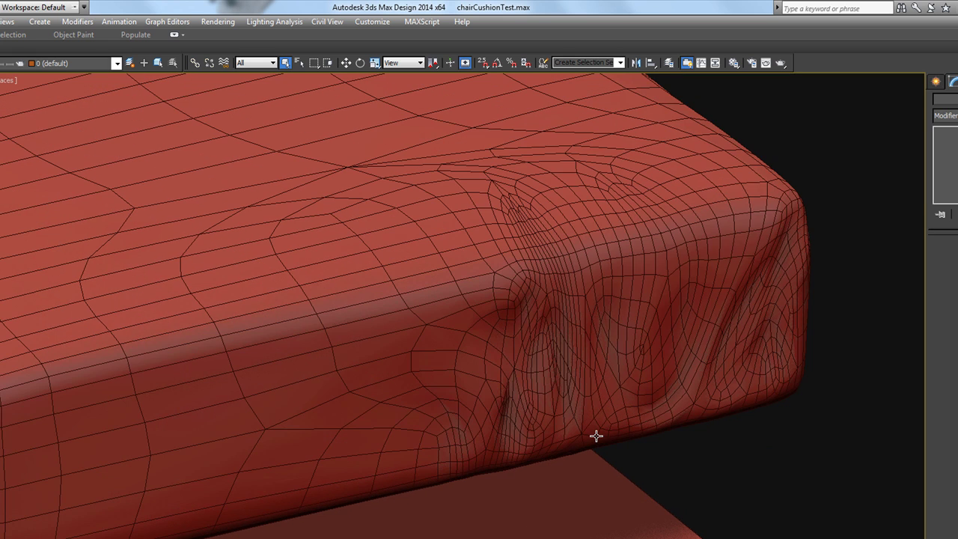
pyautogui.scroll(-2, 618, 343)
pyautogui.scroll(-3, 616, 342)
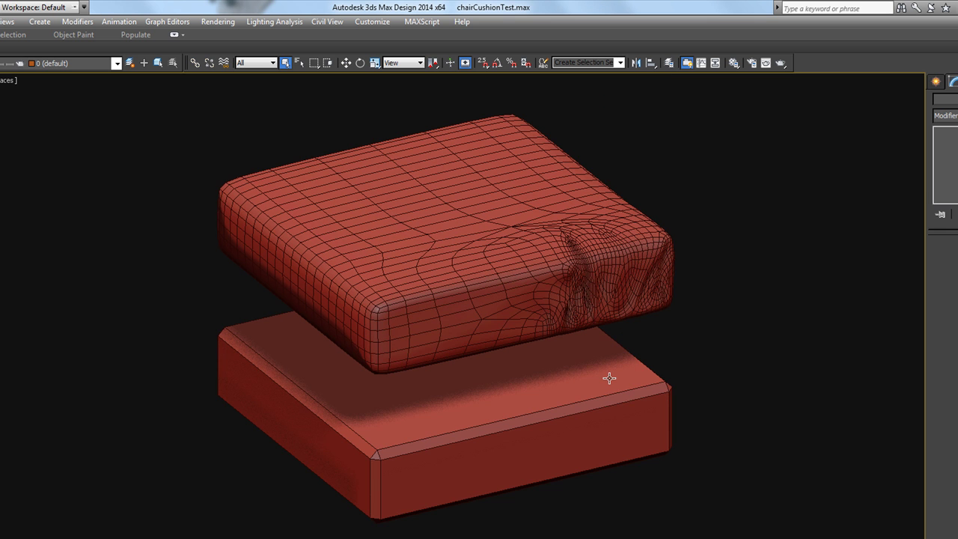
pyautogui.scroll(2, 604, 398)
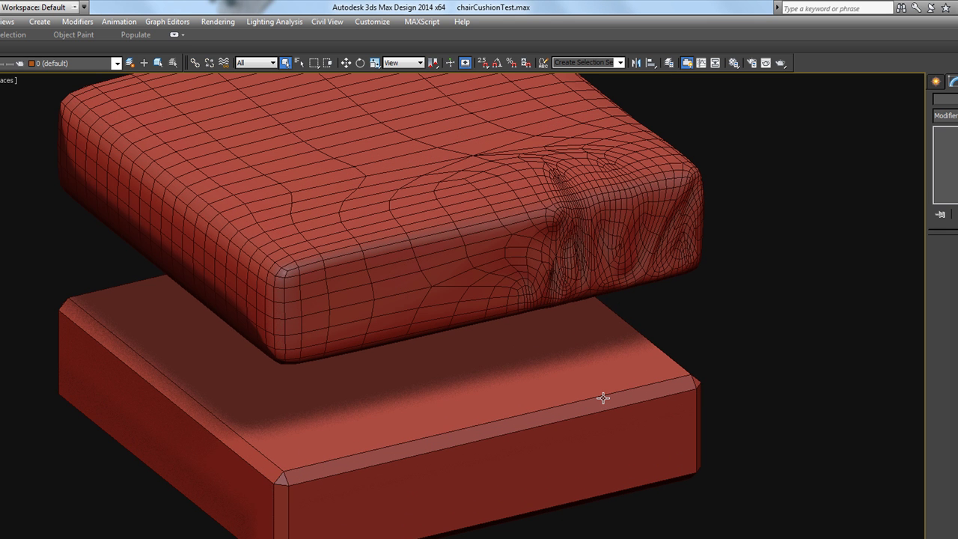
pyautogui.click(604, 397)
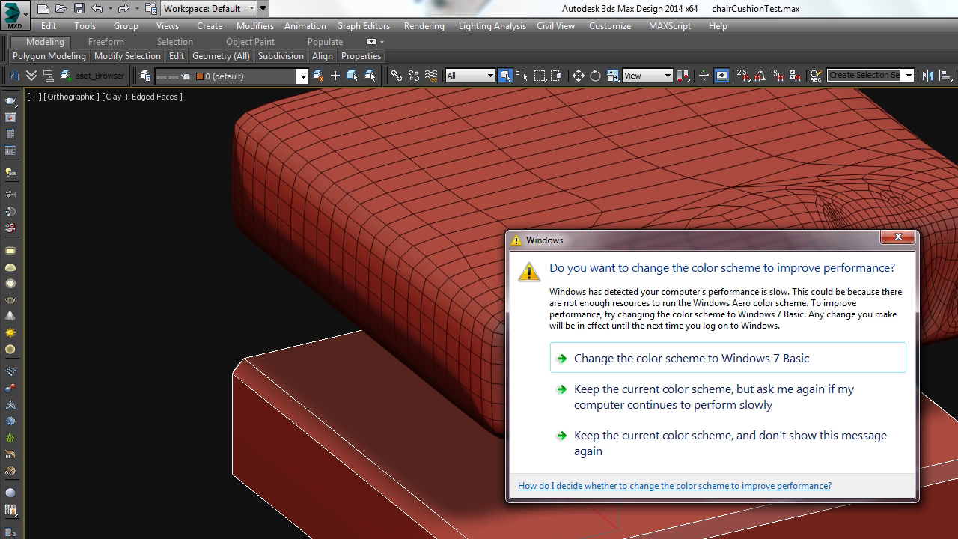
# - Dismiss the Windows colour-scheme prompt and pan the view to centre the base box
pyautogui.press('Return')
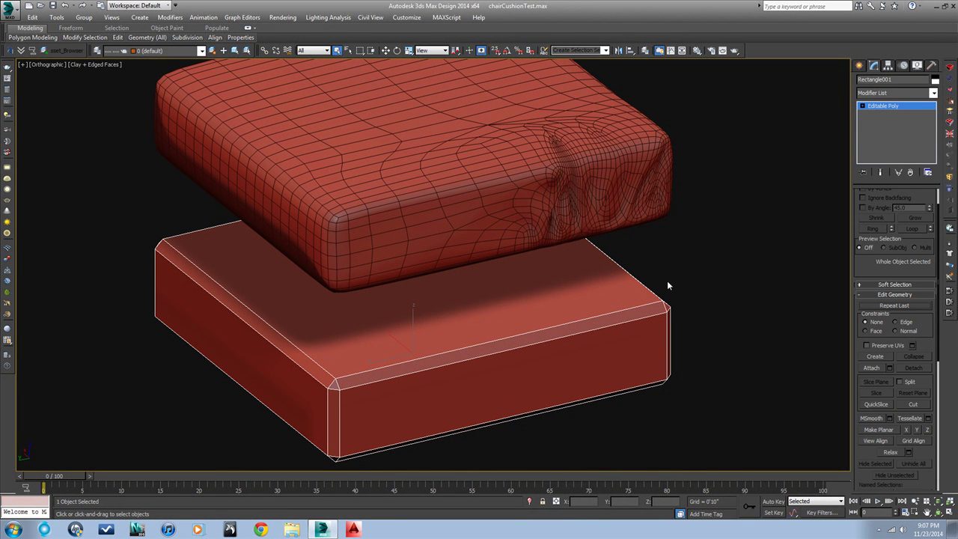
pyautogui.moveTo(669, 292); pyautogui.dragTo(759, 342, button='middle')
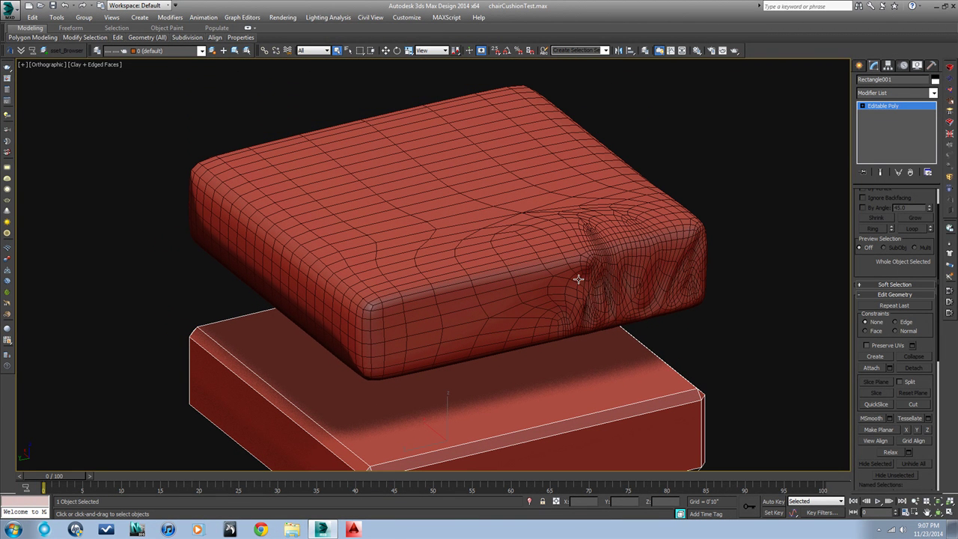
pyautogui.moveTo(659, 207); pyautogui.dragTo(659, 111, button='middle')
pyautogui.scroll(3, 672, 356)
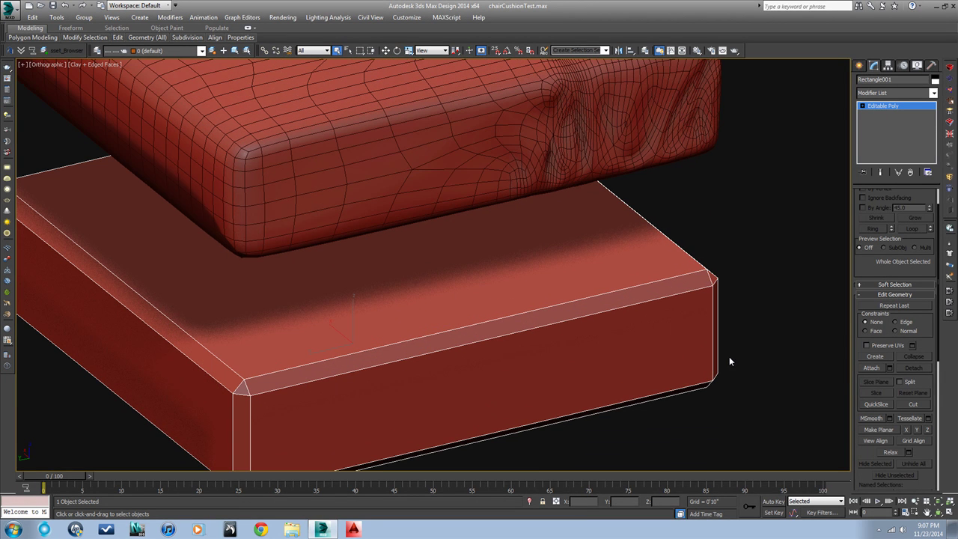
pyautogui.moveTo(729, 356); pyautogui.dragTo(795, 315, button='middle')
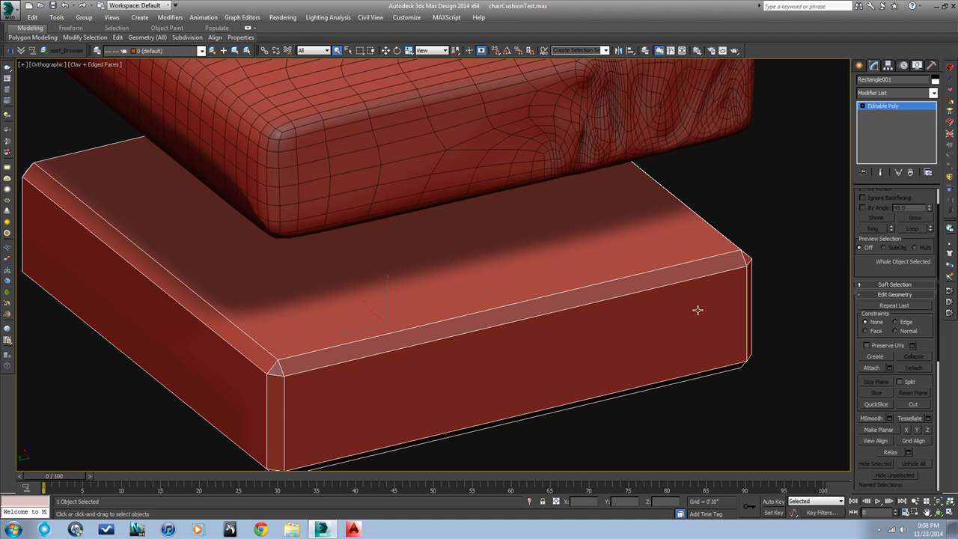
# - Deselect, then reselect the base block so its Editable Poly shows in the stack
pyautogui.click(763, 301)
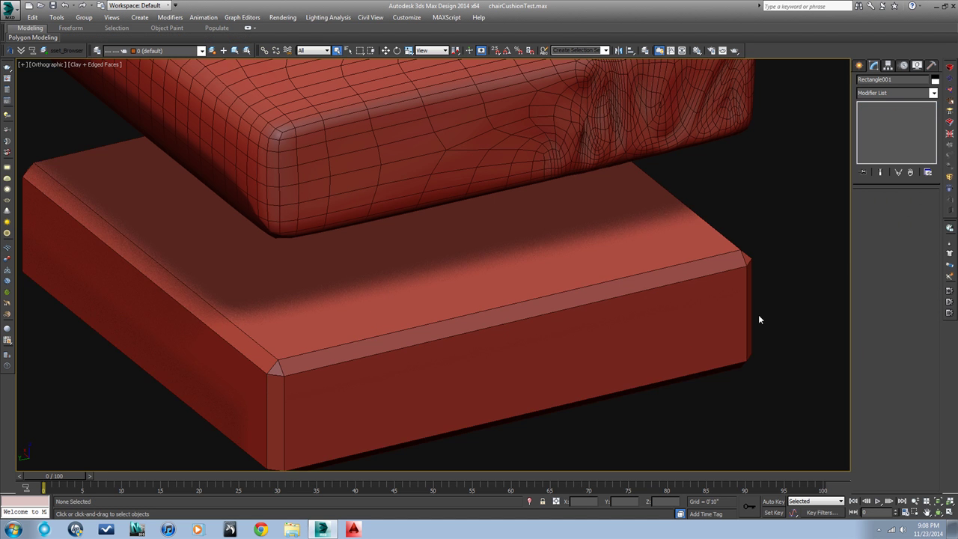
pyautogui.scroll(2, 759, 318)
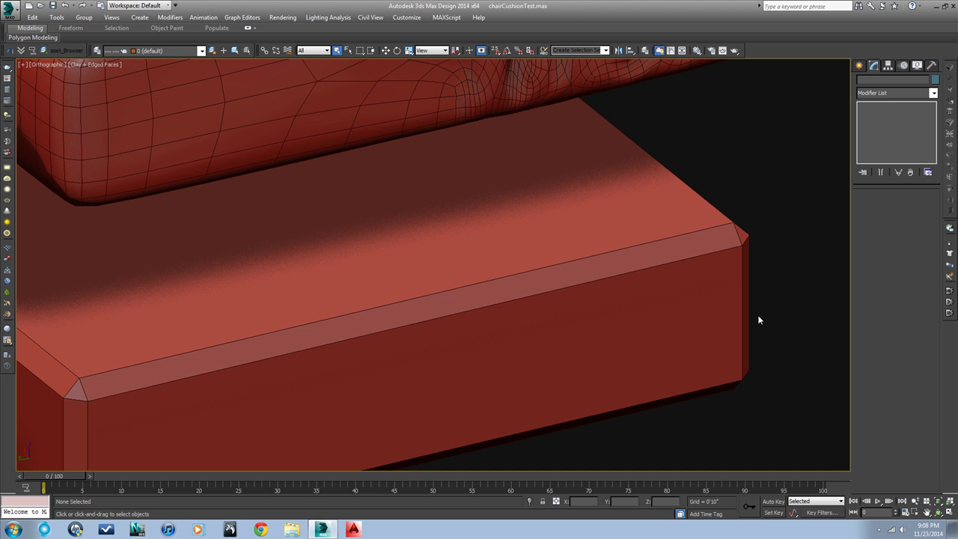
pyautogui.scroll(-2, 754, 321)
pyautogui.click(685, 322)
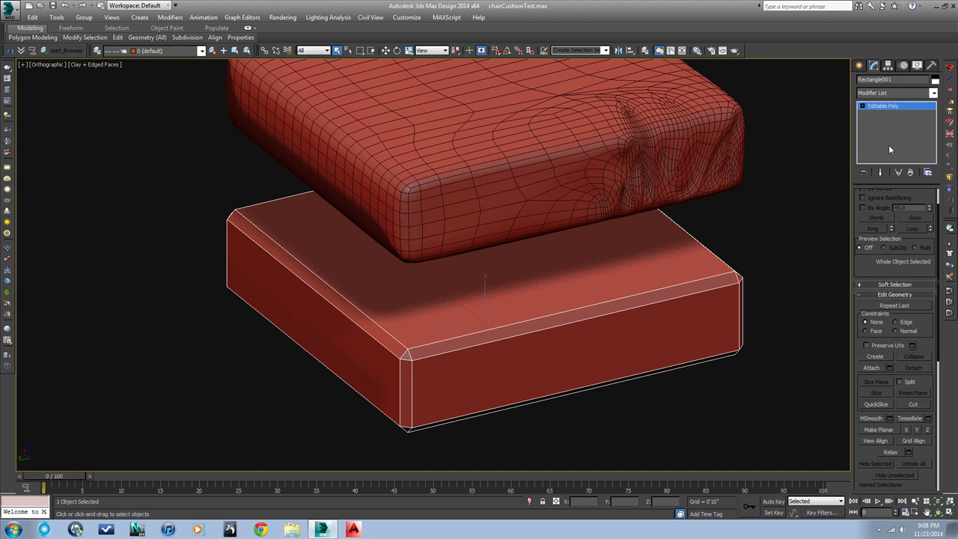
# - Add an Unwrap UVW modifier to the base block from the Modifier List
pyautogui.click(934, 93)
pyautogui.scroll(-10, 899, 299)
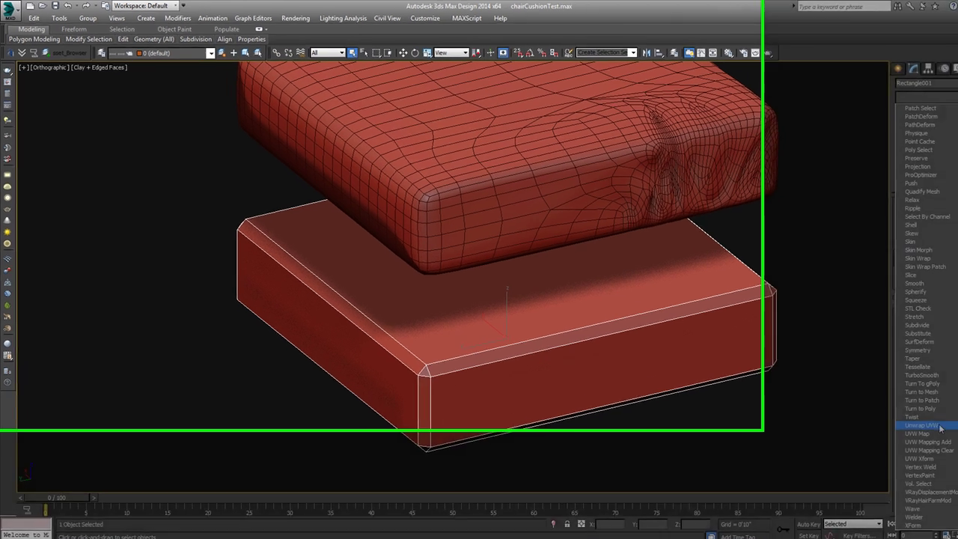
pyautogui.click(941, 426)
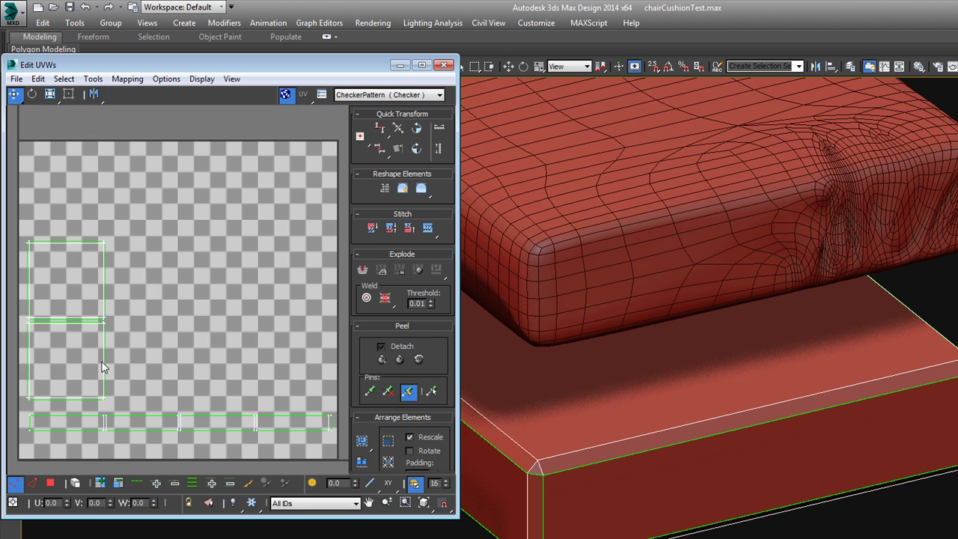
# - Pan and zoom the UV Editor to inspect the UV shells on the checker pattern
pyautogui.scroll(2, 50, 367)
pyautogui.moveTo(50, 366); pyautogui.dragTo(167, 321, button='middle')
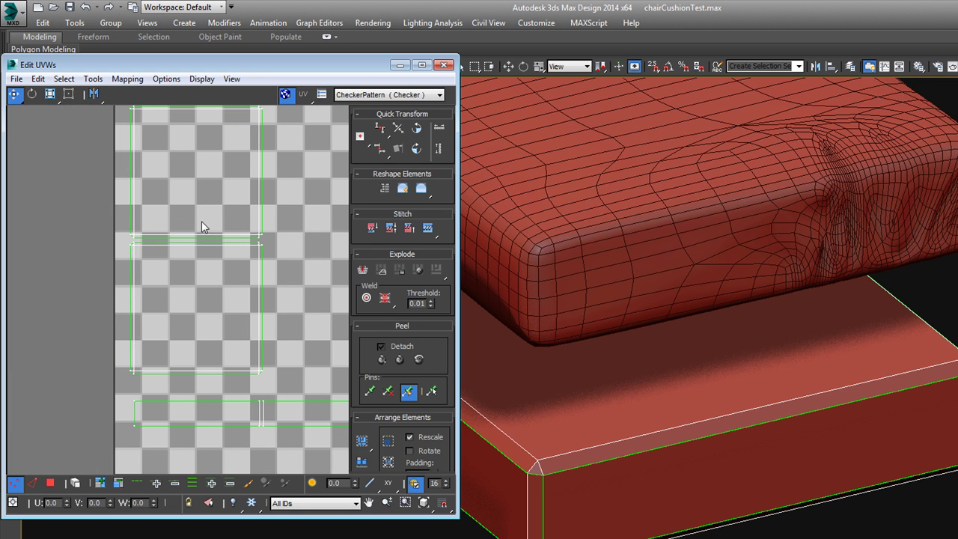
pyautogui.scroll(-2, 301, 350)
pyautogui.moveTo(301, 352); pyautogui.dragTo(171, 387, button='middle')
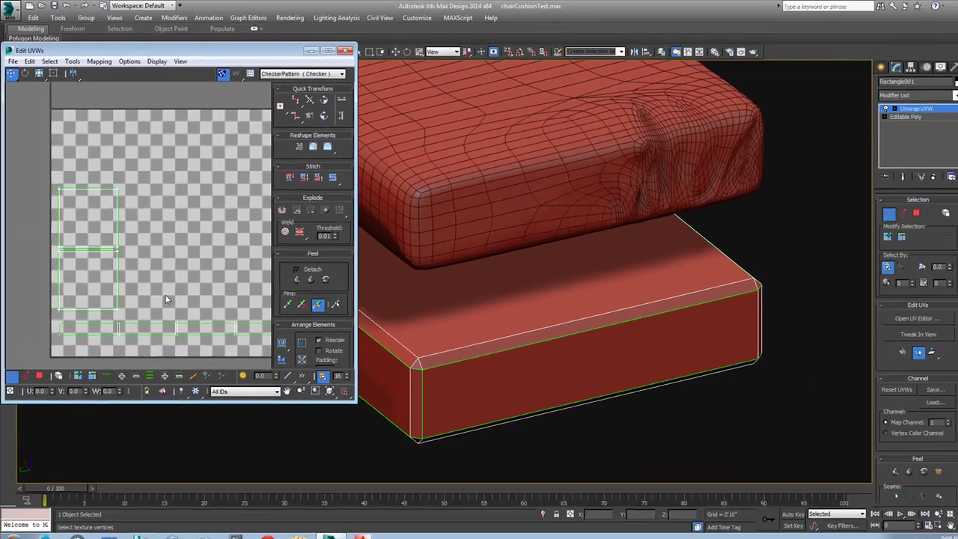
pyautogui.scroll(-2, 213, 383)
pyautogui.moveTo(192, 286); pyautogui.dragTo(144, 295, button='middle')
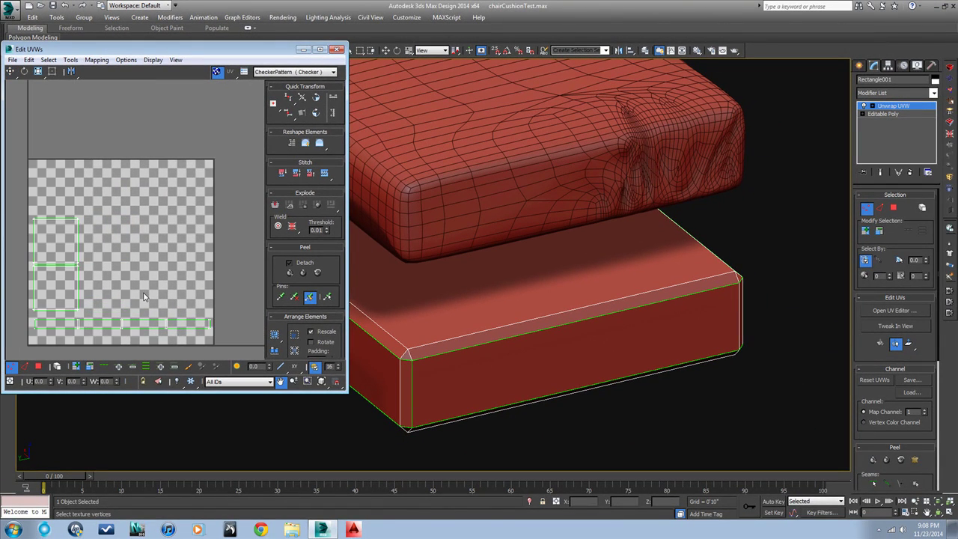
pyautogui.click(338, 51)
# - Close the UV editor and check the cushionUnwrapTestBMP.jpg Diffuse bitmap in the Material Editor
pyautogui.click(338, 50)
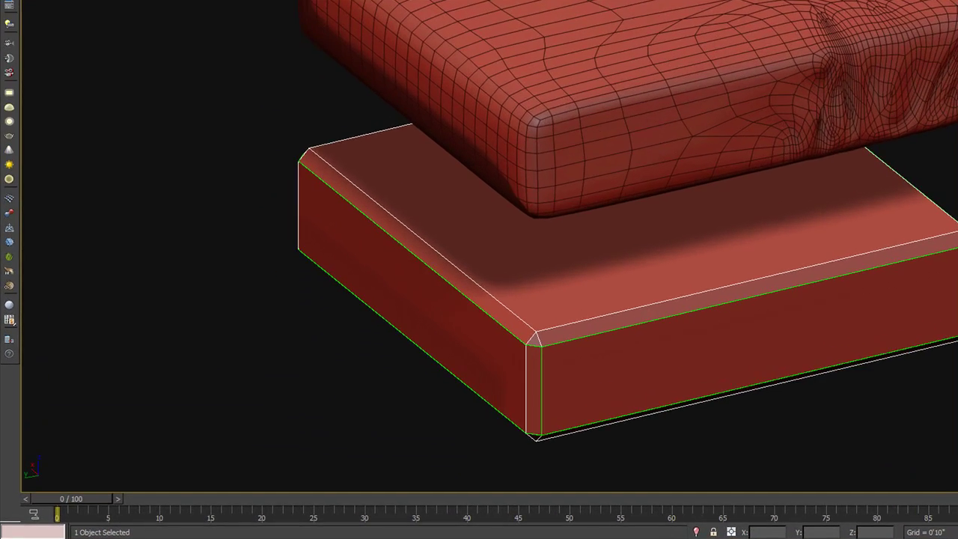
pyautogui.press('m')
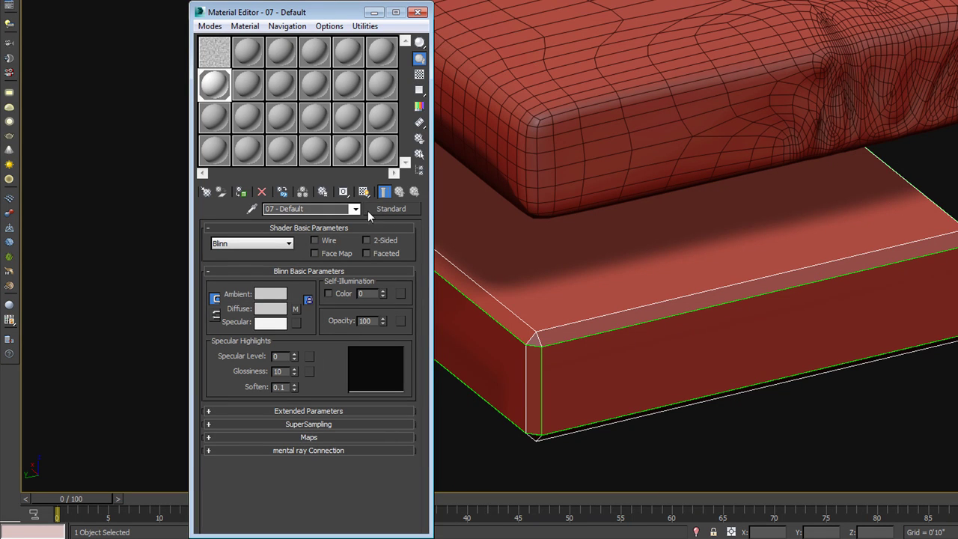
pyautogui.click(296, 309)
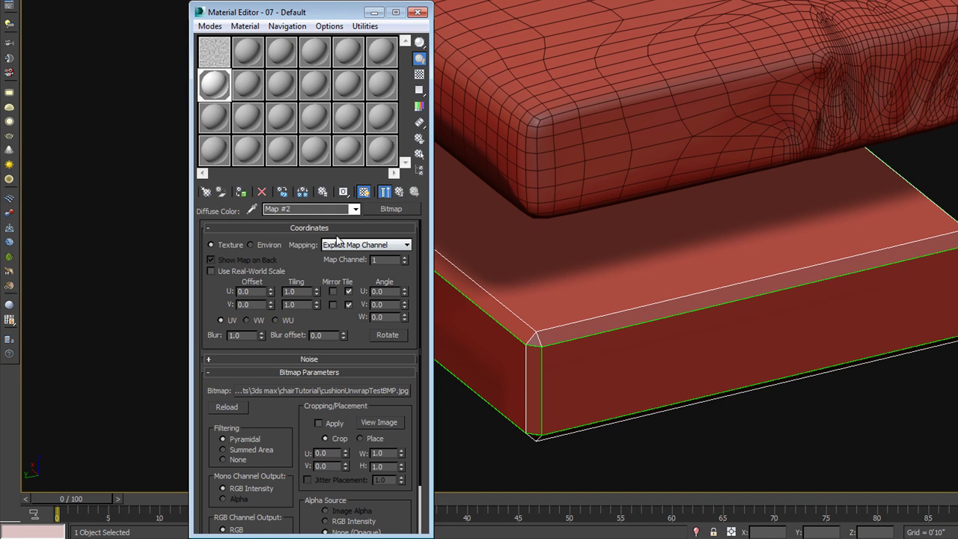
pyautogui.click(417, 13)
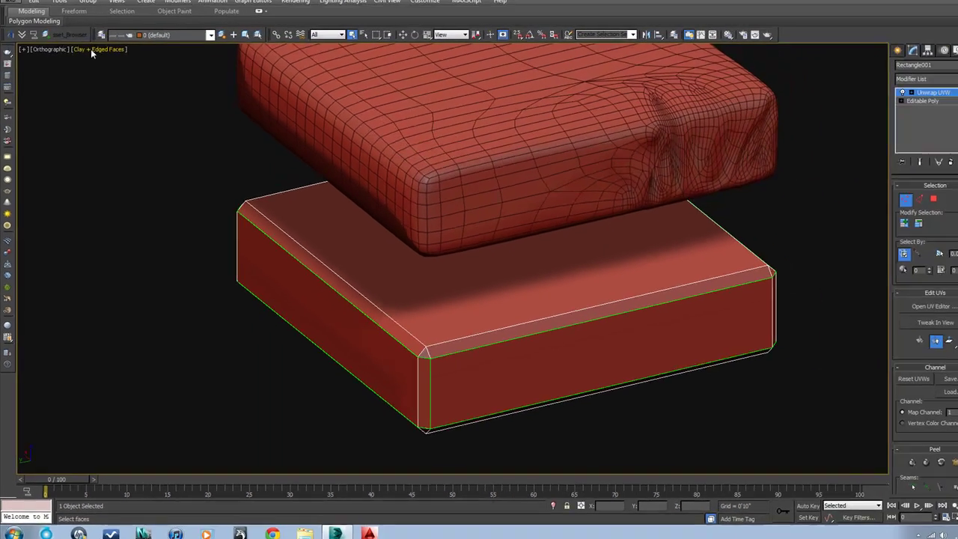
# - Set the viewport display style to Shaded so the wrinkle texture shows
pyautogui.click(94, 65)
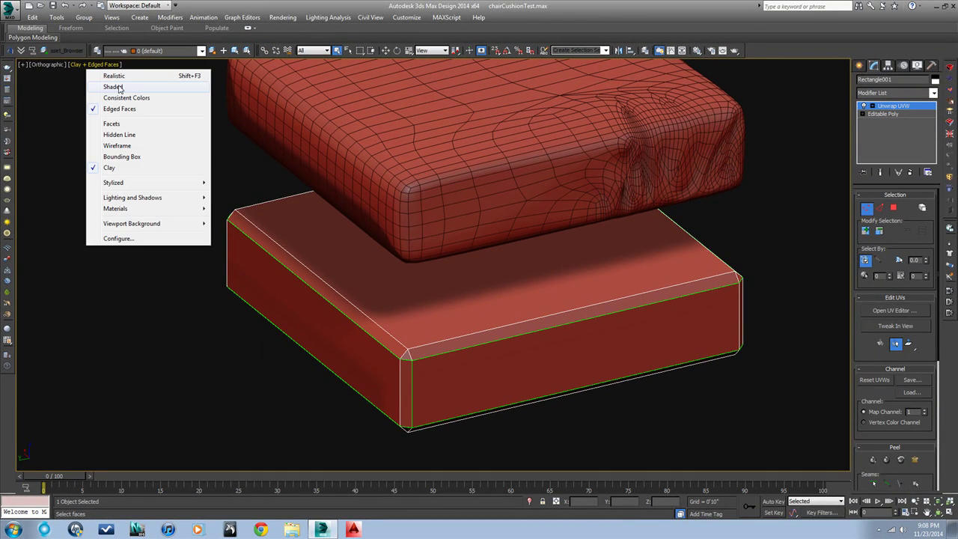
pyautogui.click(114, 87)
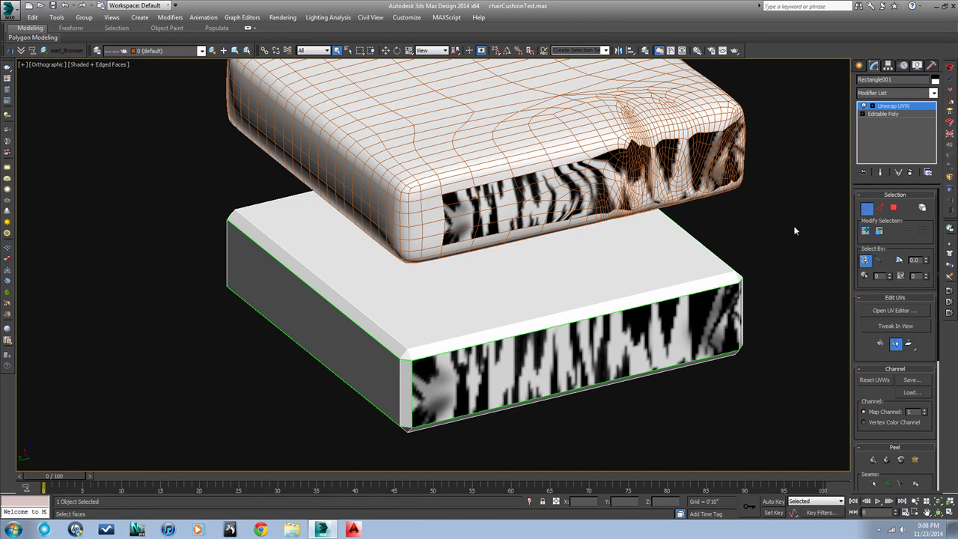
pyautogui.scroll(3, 745, 339)
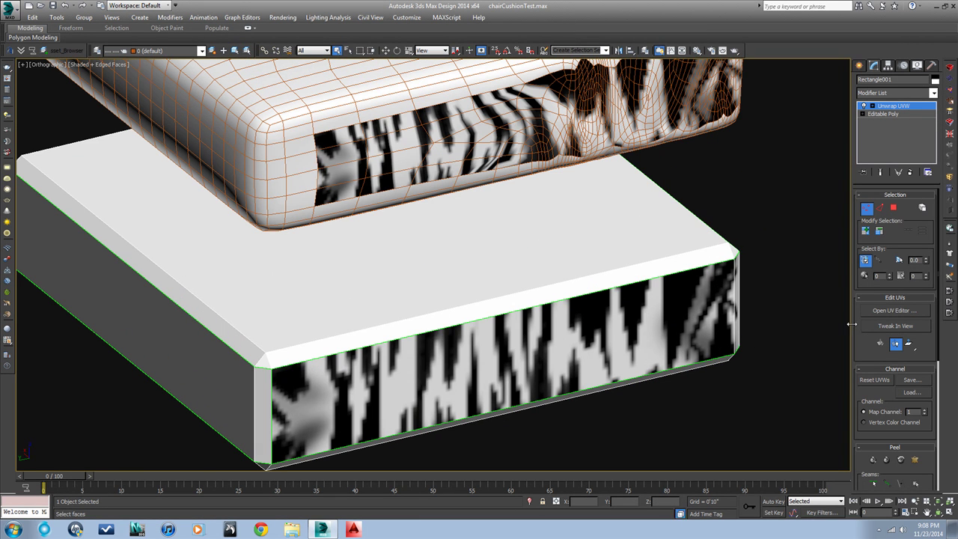
# - Preview the whole wrinkle bitmap via View Image in the Material Editor, then close the preview
pyautogui.click(697, 50)
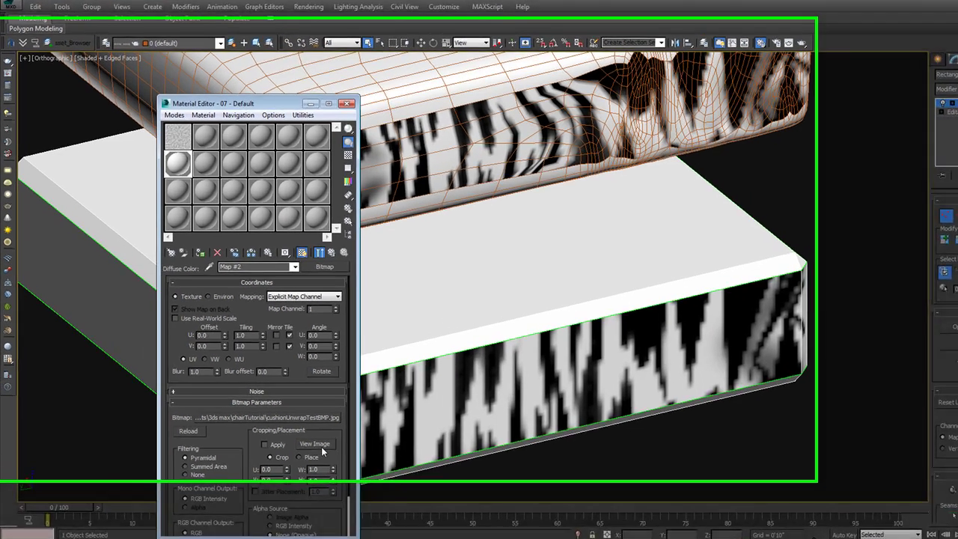
pyautogui.click(288, 418)
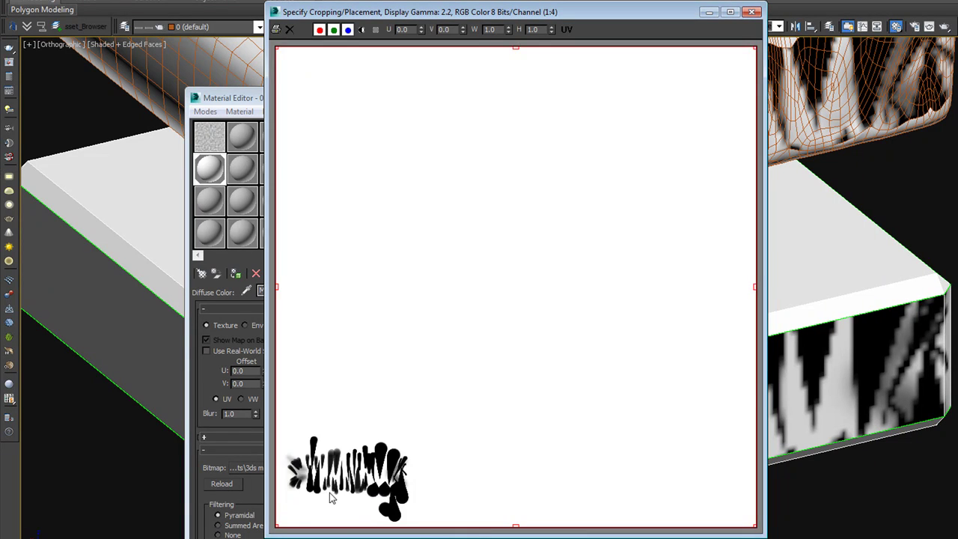
pyautogui.scroll(2, 328, 490)
pyautogui.scroll(-1, 416, 459)
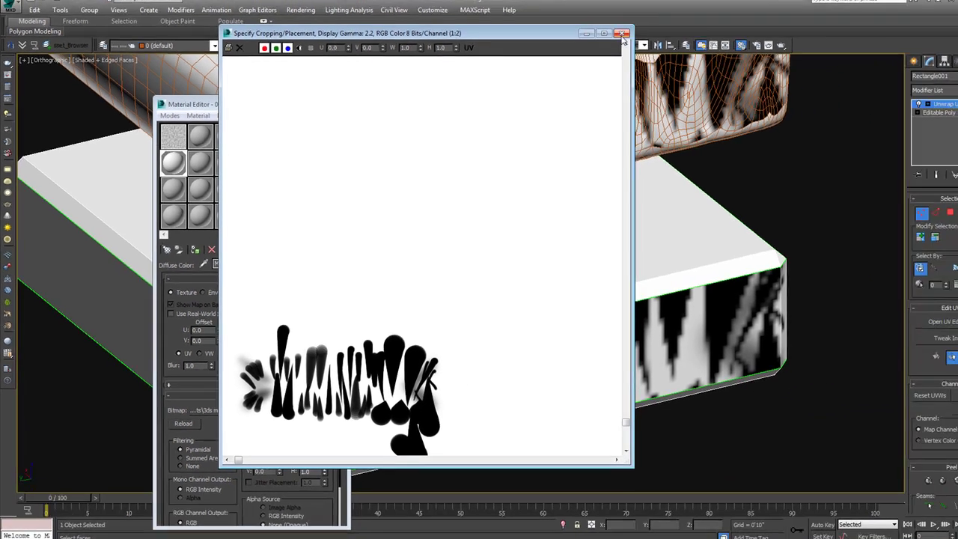
pyautogui.click(745, 13)
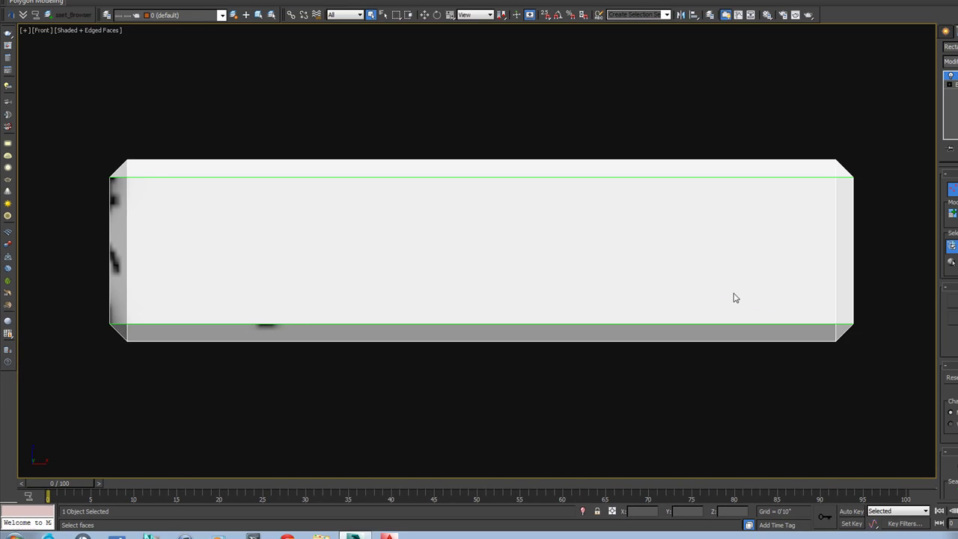
# - Switch to Left view, zoom in and convert the base block to Editable Poly
pyautogui.scroll(-2, 885, 274)
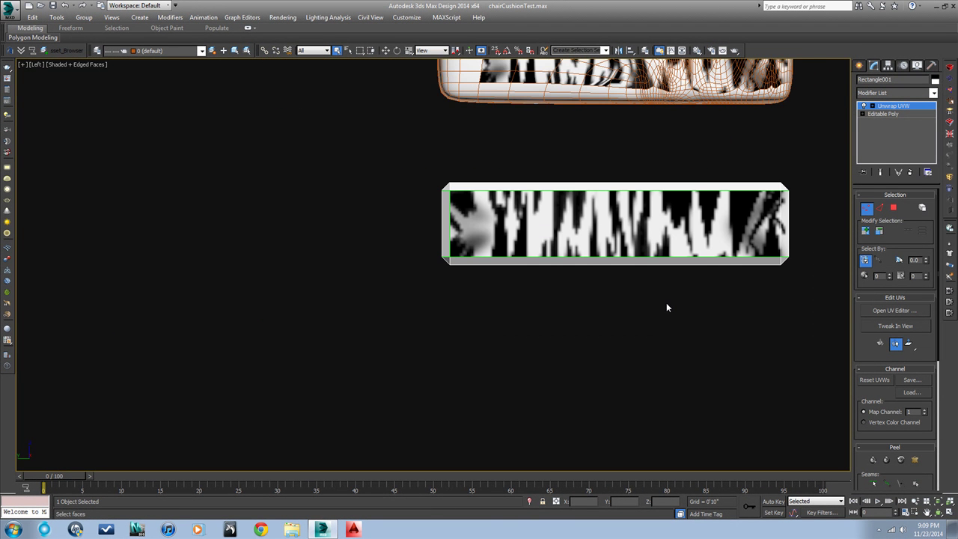
pyautogui.press('l')
pyautogui.scroll(2, 795, 234)
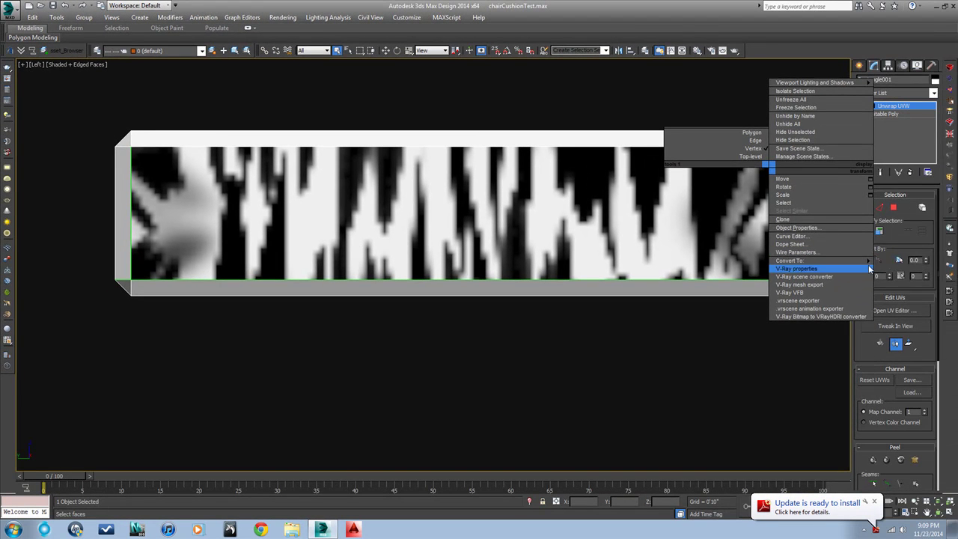
pyautogui.click(899, 269)
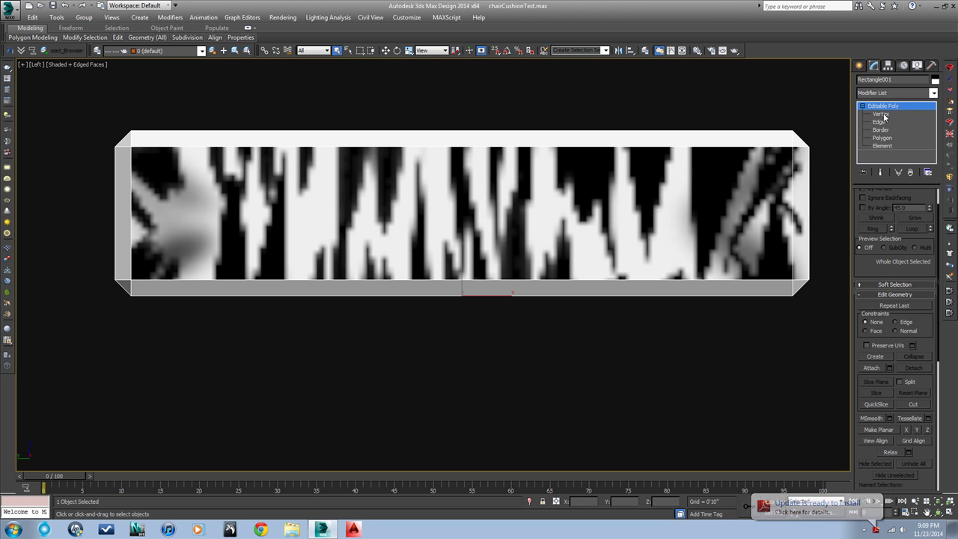
# - Select all base edges and cut a first edge from the lower-right to the top-right corner
pyautogui.click(879, 123)
pyautogui.hotkey('ctrl', 'a')
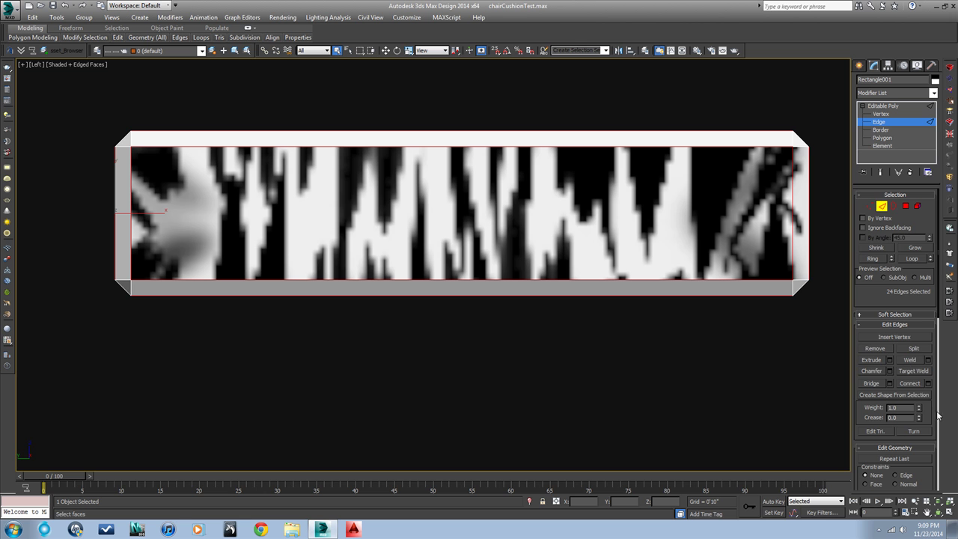
pyautogui.moveTo(934, 411); pyautogui.dragTo(908, 274)
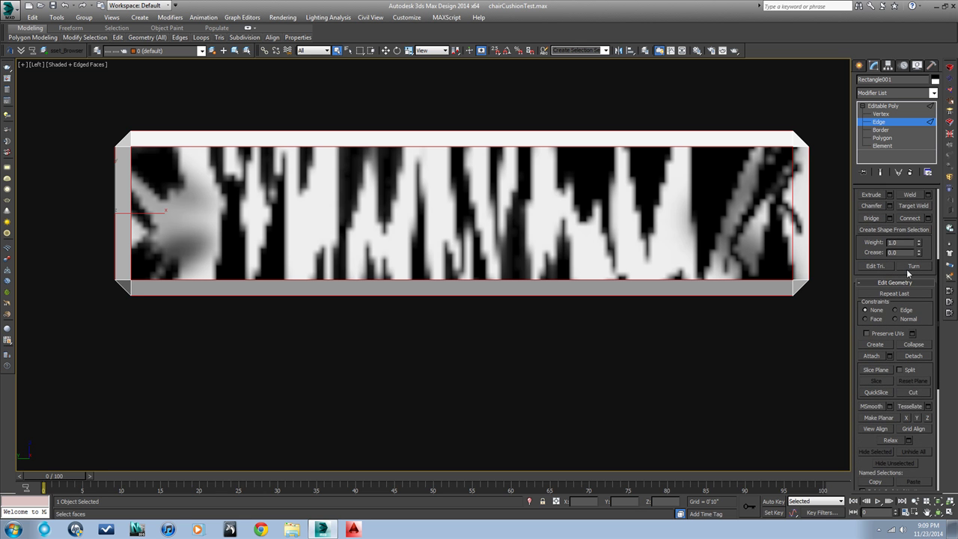
pyautogui.click(914, 392)
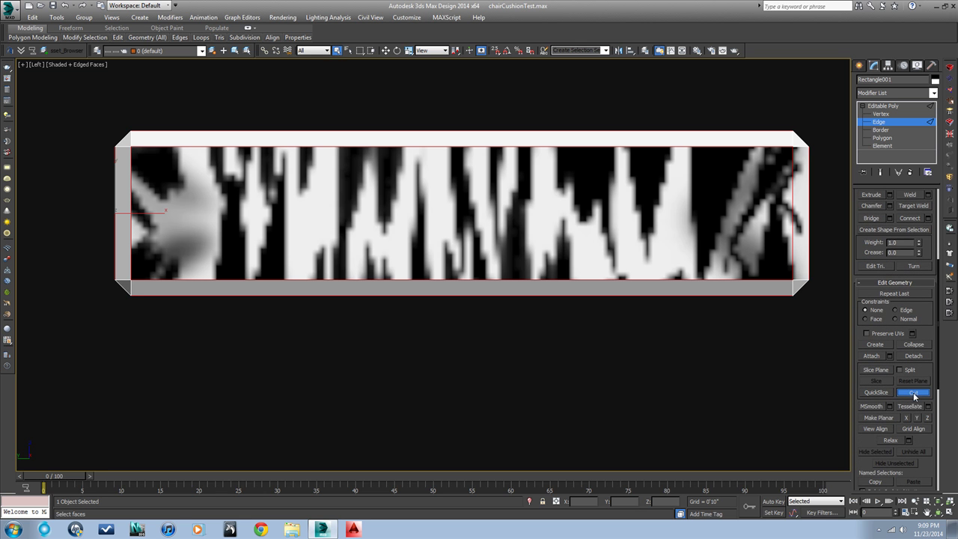
pyautogui.click(795, 279)
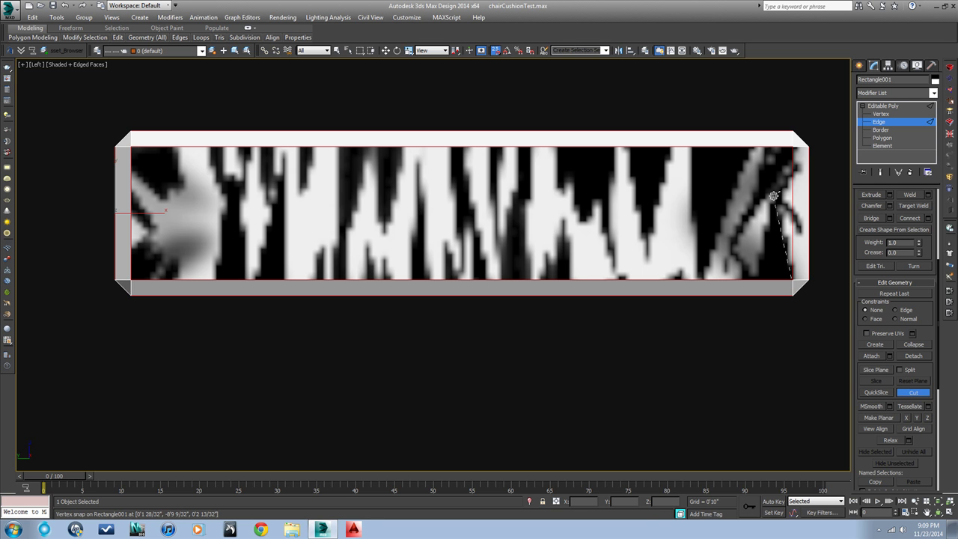
pyautogui.click(774, 189)
pyautogui.click(794, 144)
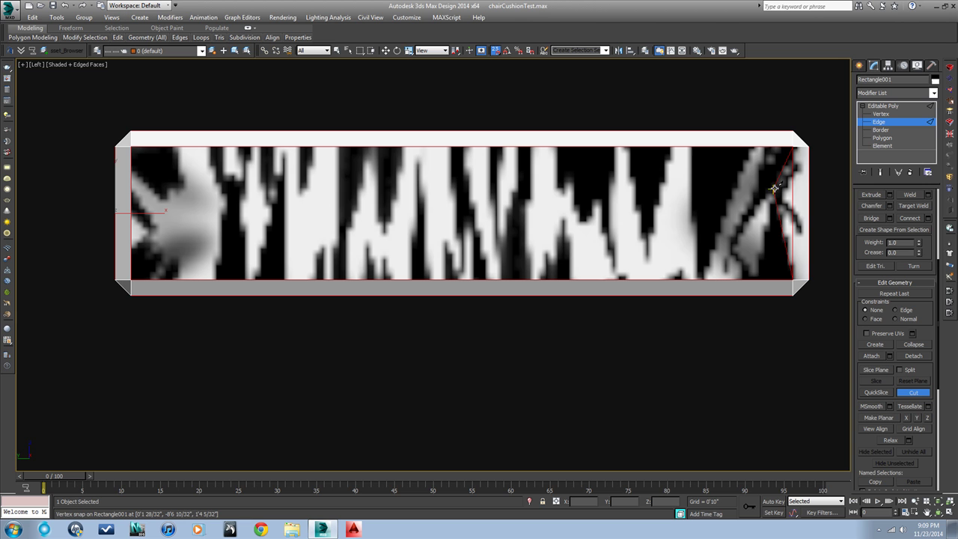
pyautogui.click(757, 279)
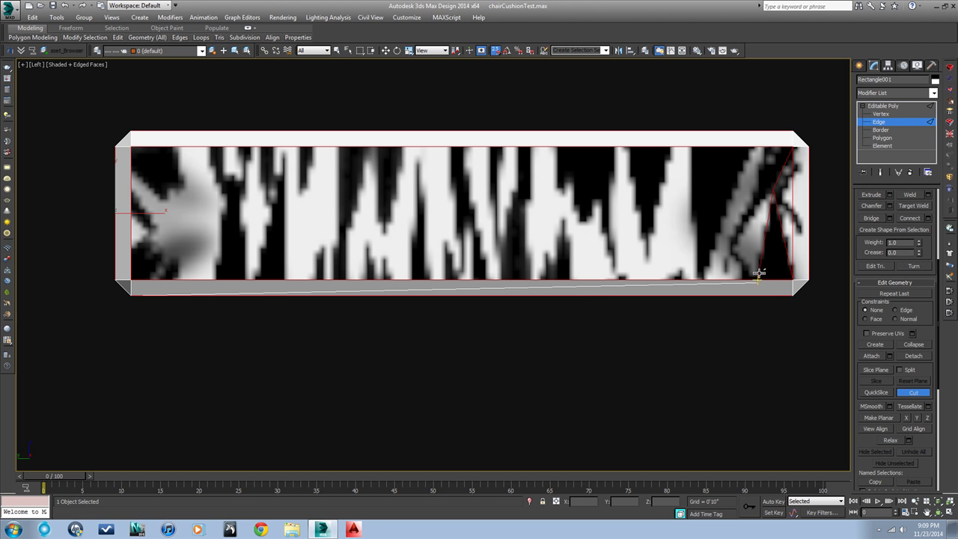
pyautogui.rightClick(759, 271)
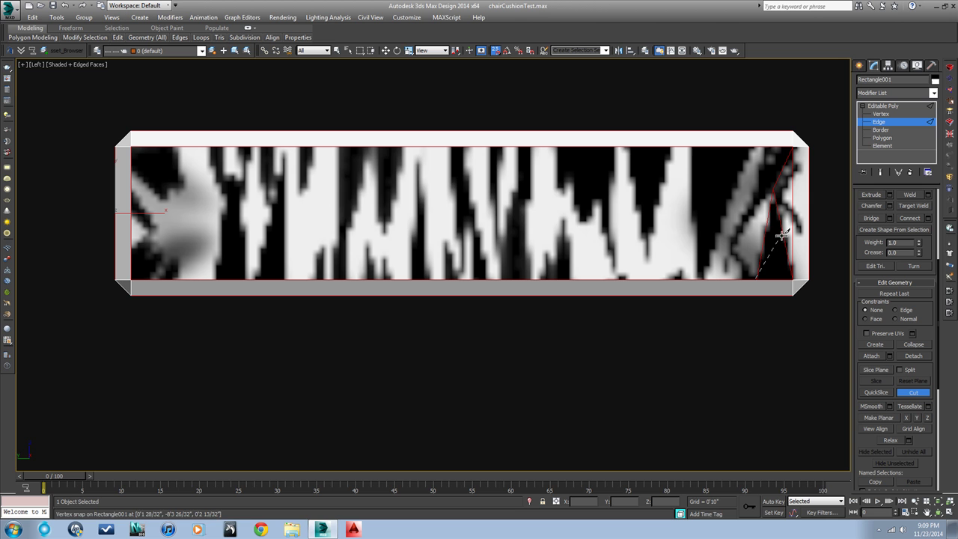
# - Cut edges from a new side-face vertex down to the bottom edge and up to the top
pyautogui.click(731, 251)
pyautogui.rightClick(757, 281)
pyautogui.click(731, 254)
pyautogui.click(741, 279)
pyautogui.click(733, 252)
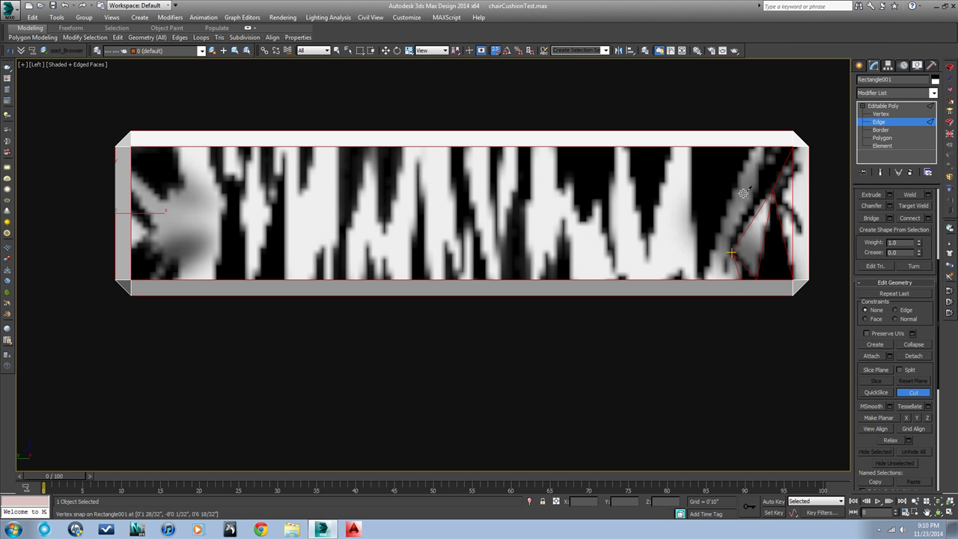
pyautogui.click(768, 145)
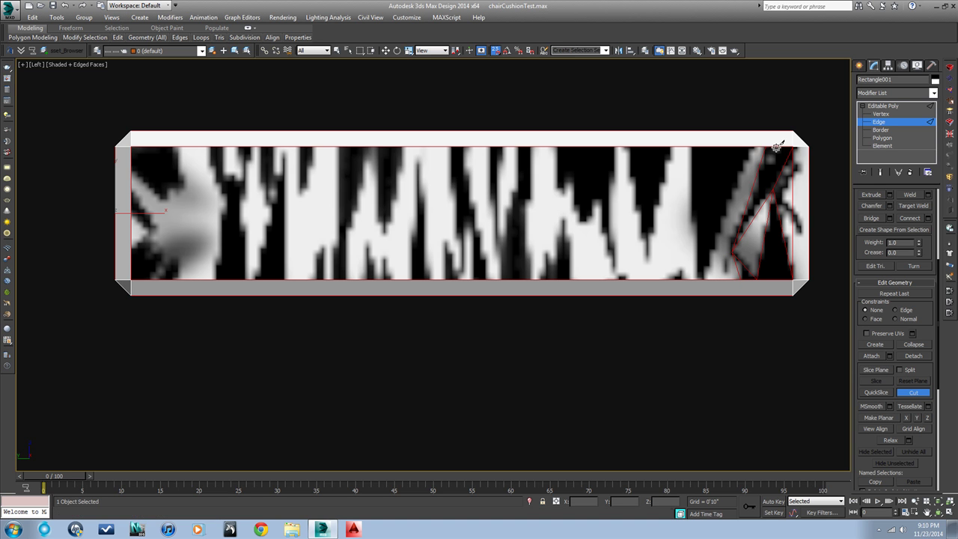
# - Cut more edges from that vertex to the top and bottom, plus a vertical bottom-to-top cut
pyautogui.click(733, 252)
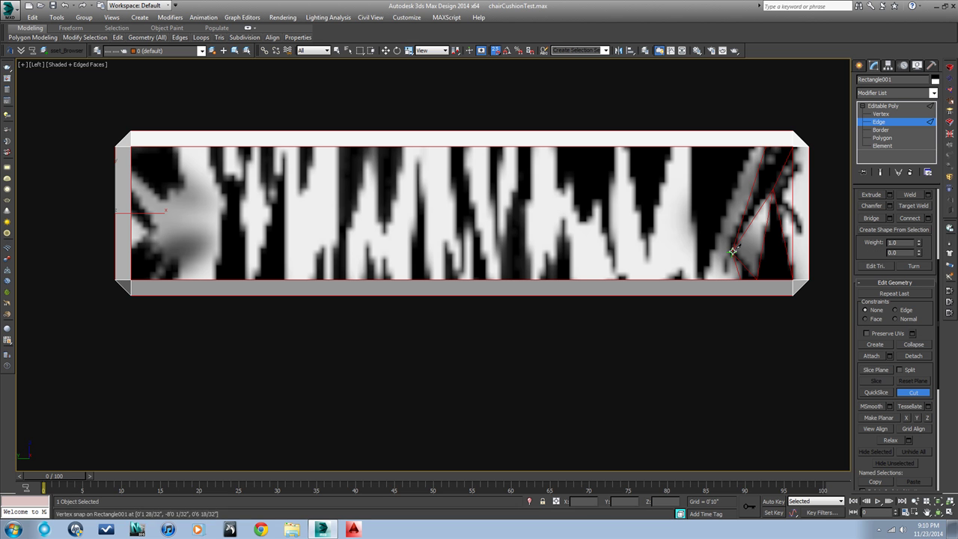
pyautogui.click(779, 145)
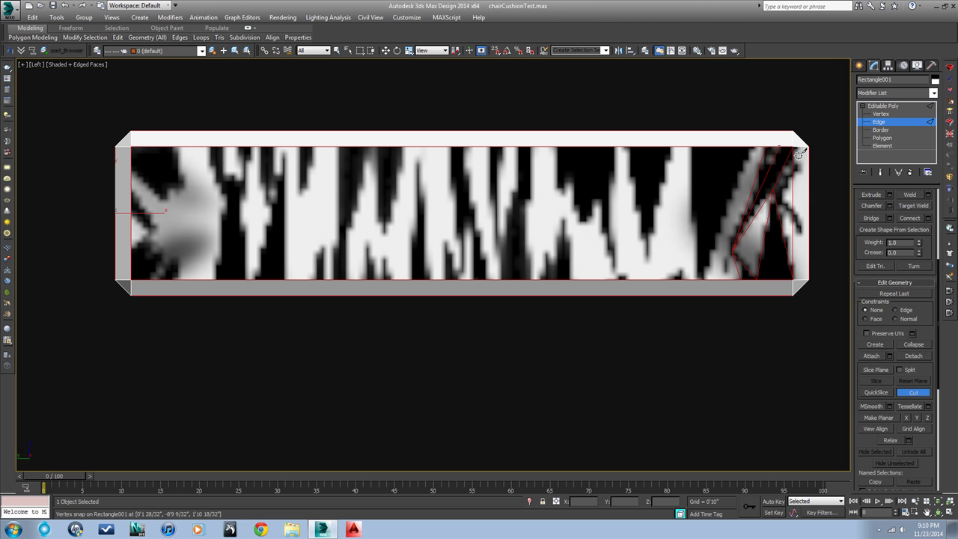
pyautogui.click(772, 190)
pyautogui.click(774, 278)
pyautogui.click(701, 279)
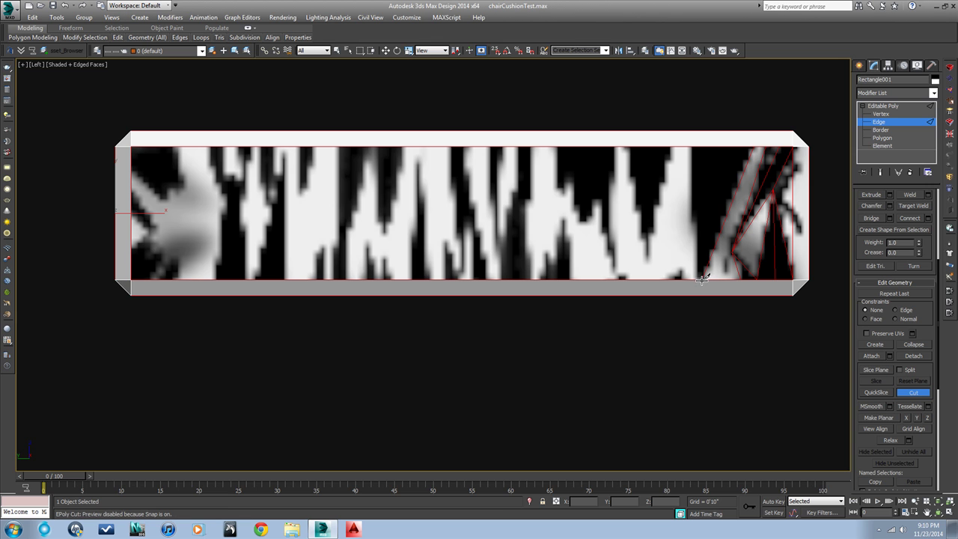
pyautogui.click(695, 147)
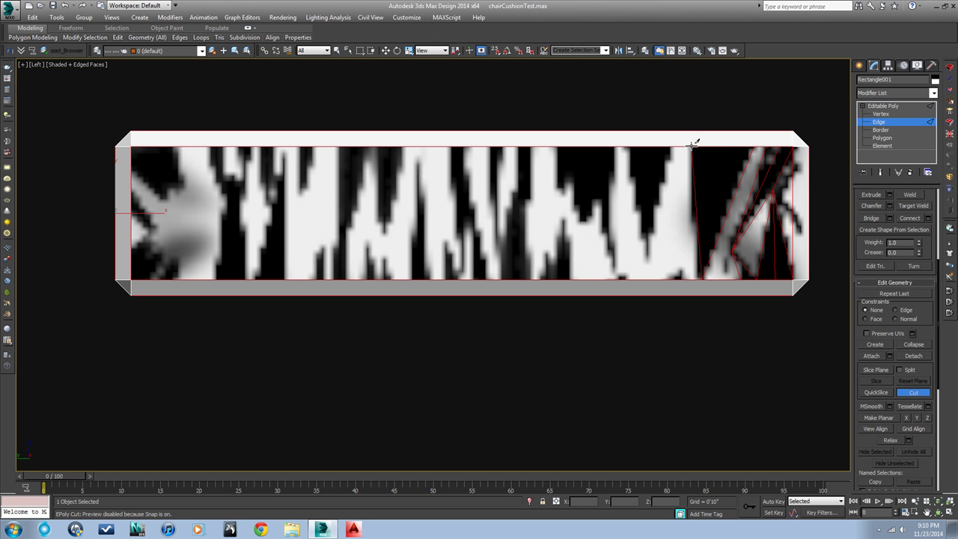
pyautogui.click(704, 279)
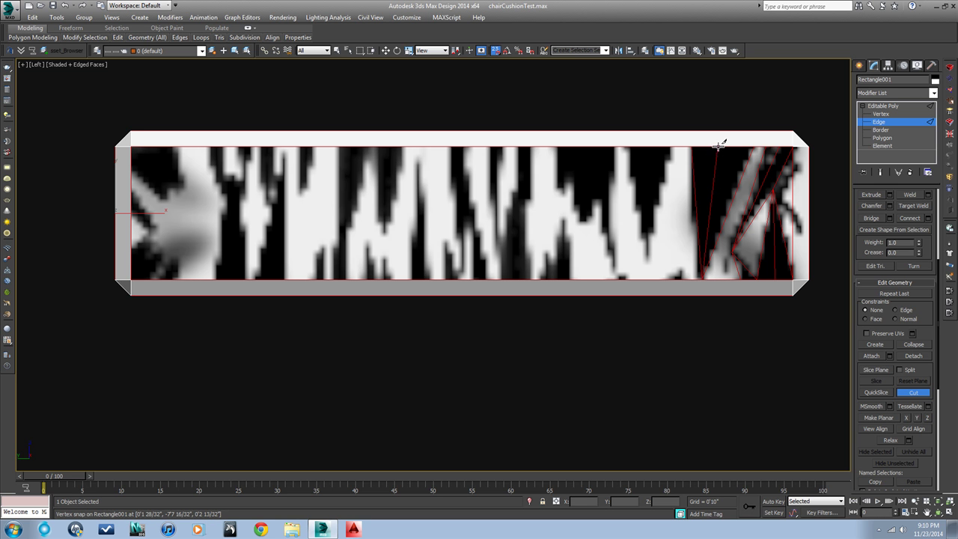
# - Orbit to a 3D view and cut top-face edges from the top-front edge to a peak and the right corner
pyautogui.scroll(-3, 706, 242)
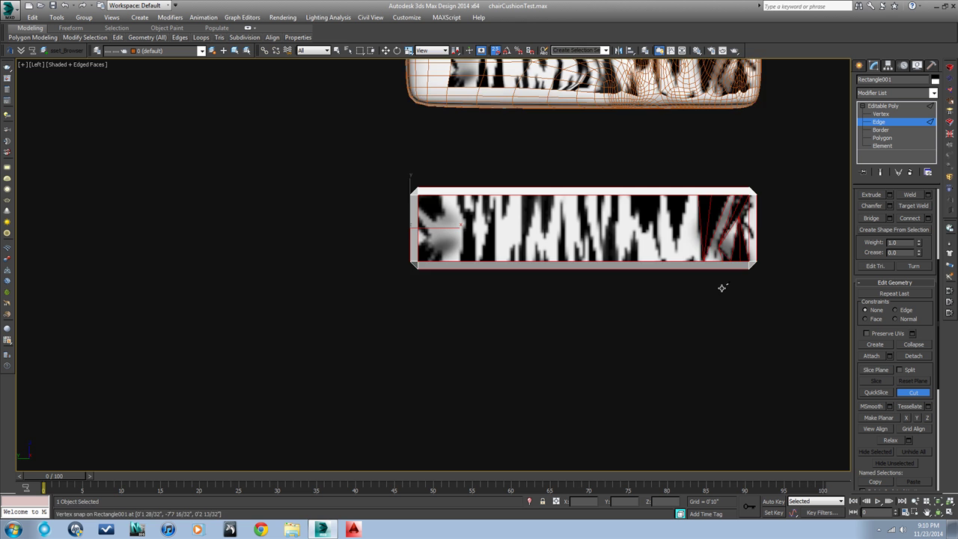
pyautogui.keyDown('alt'); pyautogui.moveTo(721, 284); pyautogui.dragTo(710, 307, button='middle'); pyautogui.keyUp('alt')
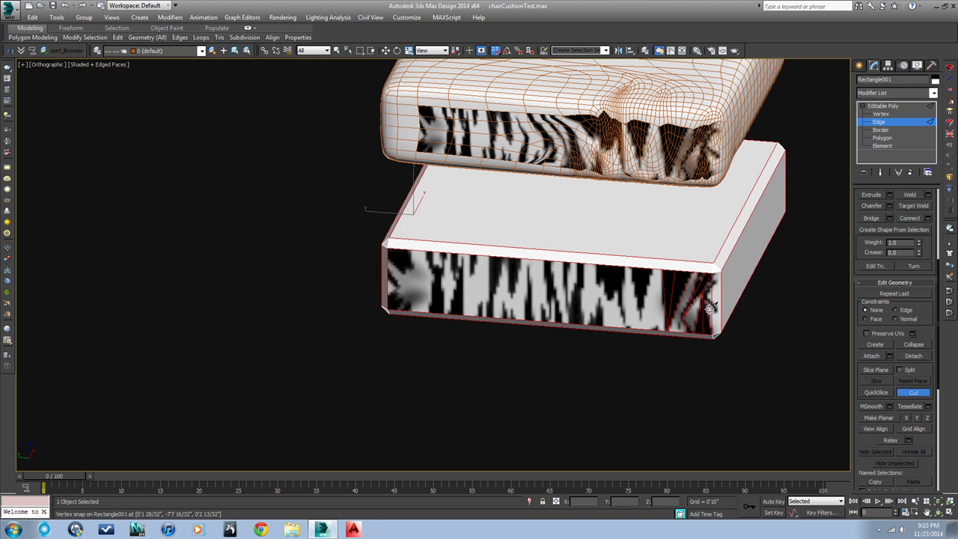
pyautogui.scroll(2, 687, 254)
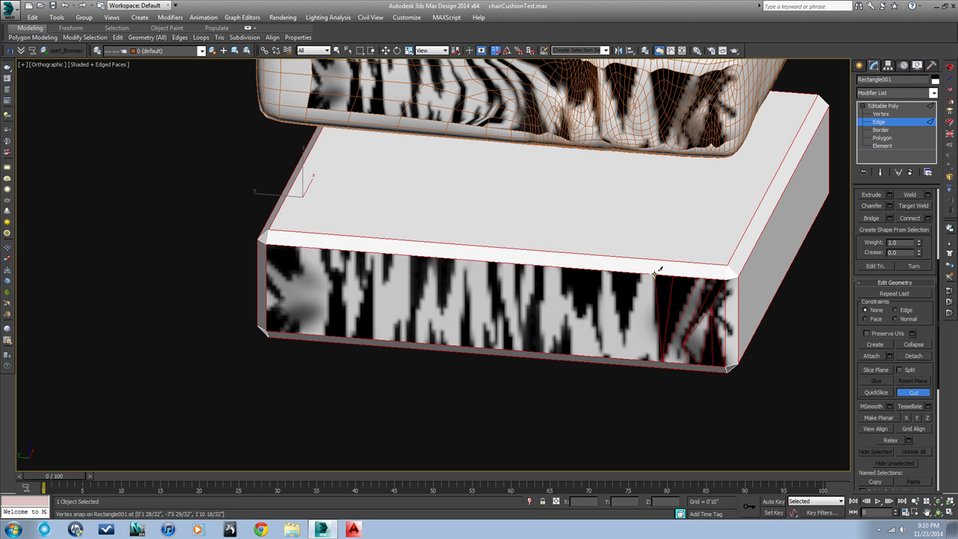
pyautogui.click(667, 260)
pyautogui.click(684, 236)
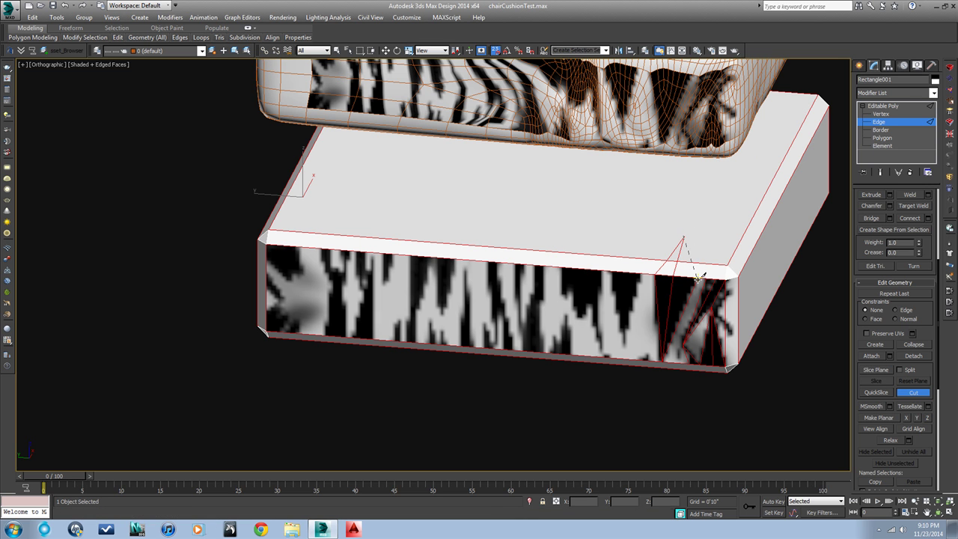
pyautogui.click(684, 237)
pyautogui.click(726, 263)
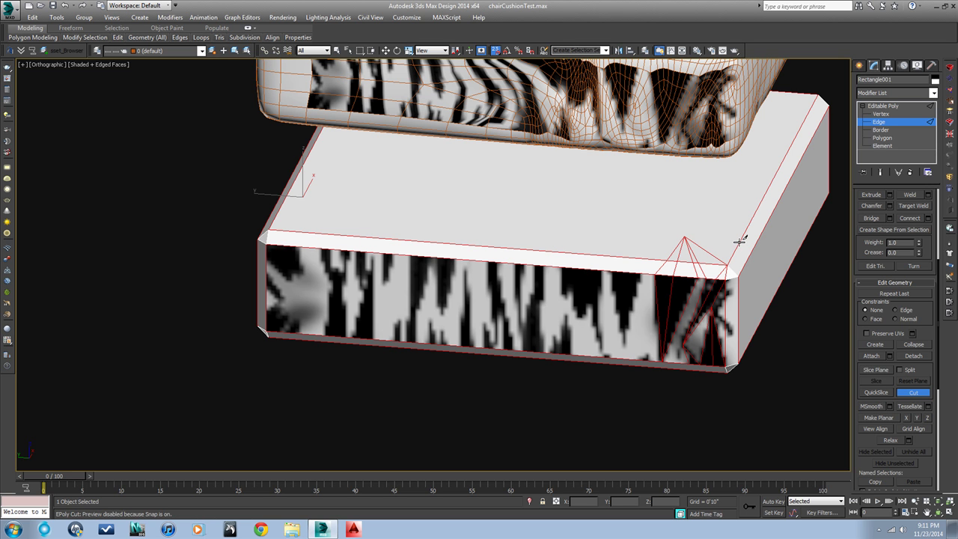
pyautogui.click(686, 237)
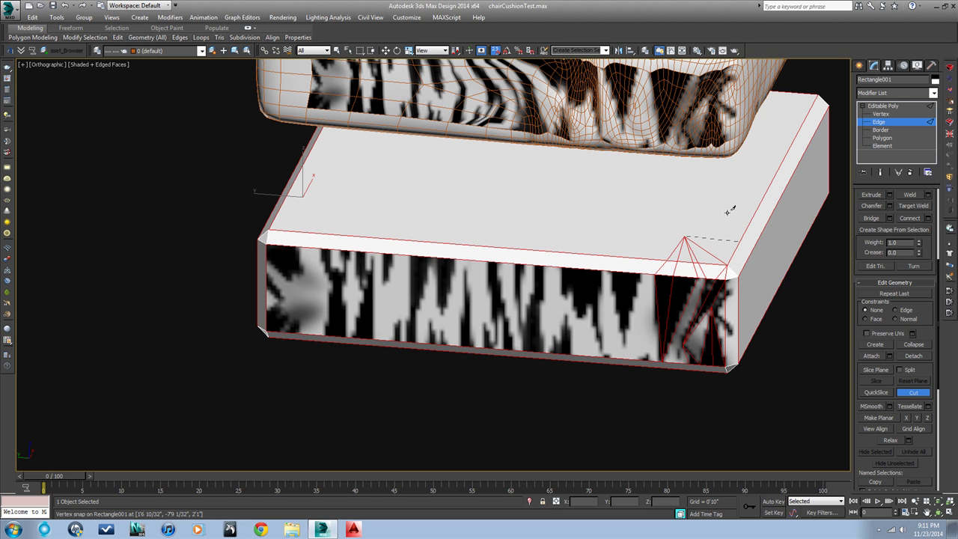
# - Turn off Cut, clear the edge selection and leave Edge level on the box
pyautogui.press('t')
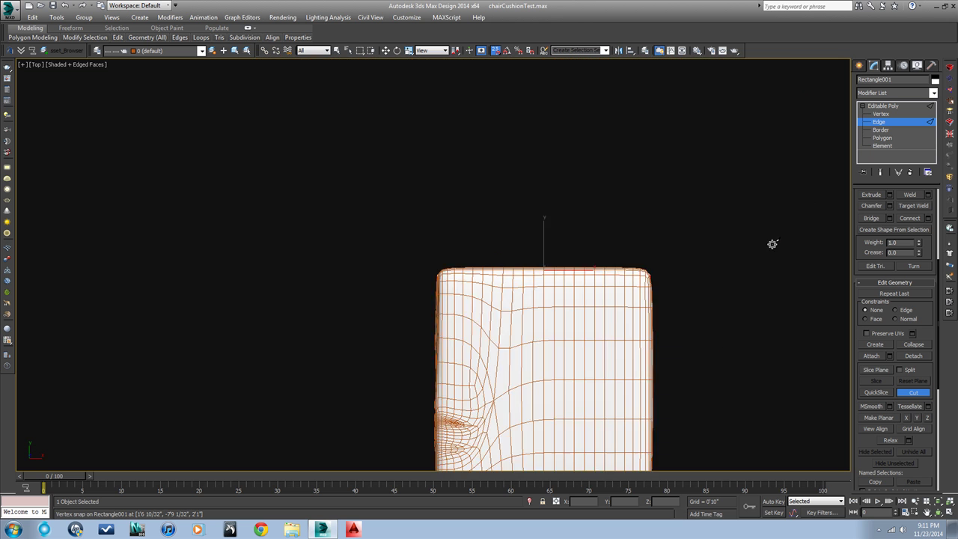
pyautogui.scroll(3, 741, 247)
pyautogui.scroll(-5, 704, 252)
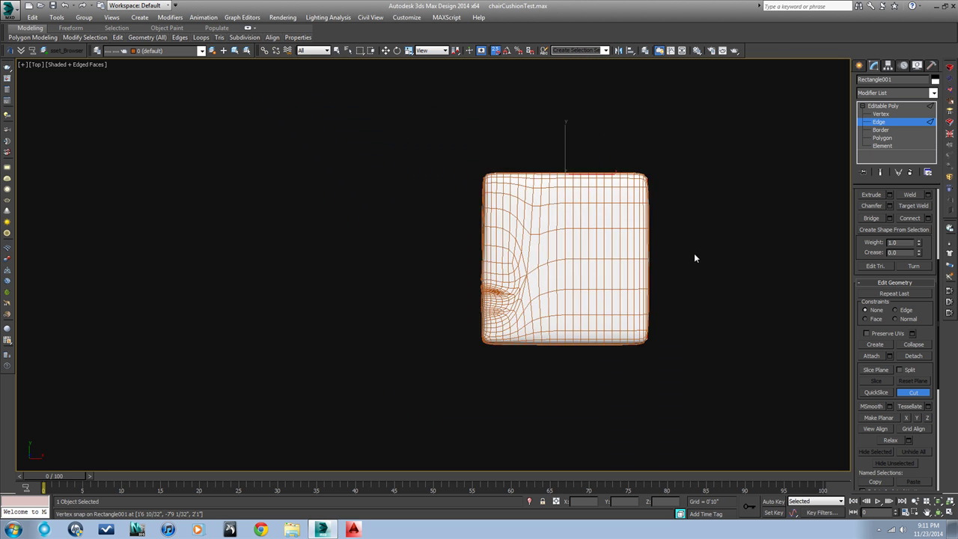
pyautogui.click(906, 394)
pyautogui.click(747, 307)
pyautogui.click(881, 122)
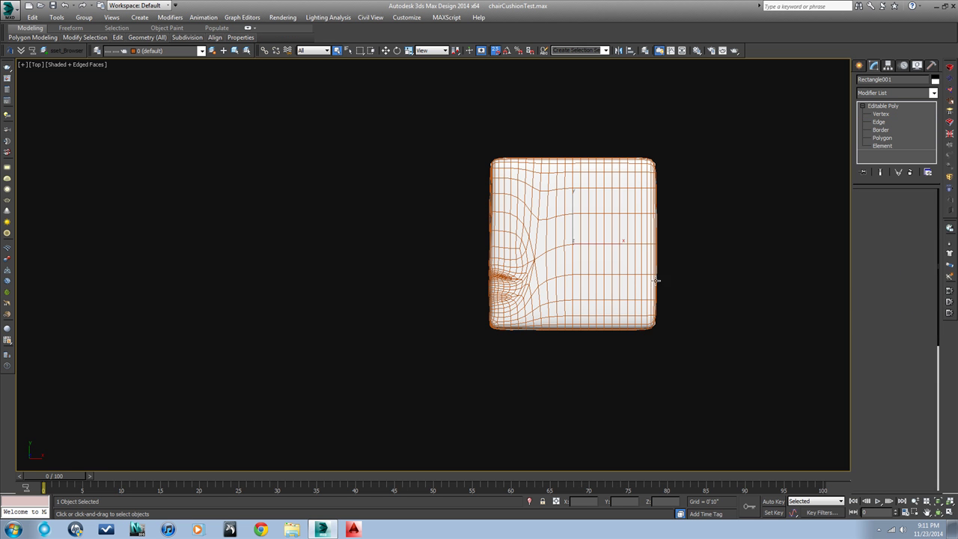
# - Back in the angled view, hide the wrinkled cushion with Hide Selection
pyautogui.hotkey('shift', 'z')
pyautogui.click(663, 174)
pyautogui.rightClick(663, 174)
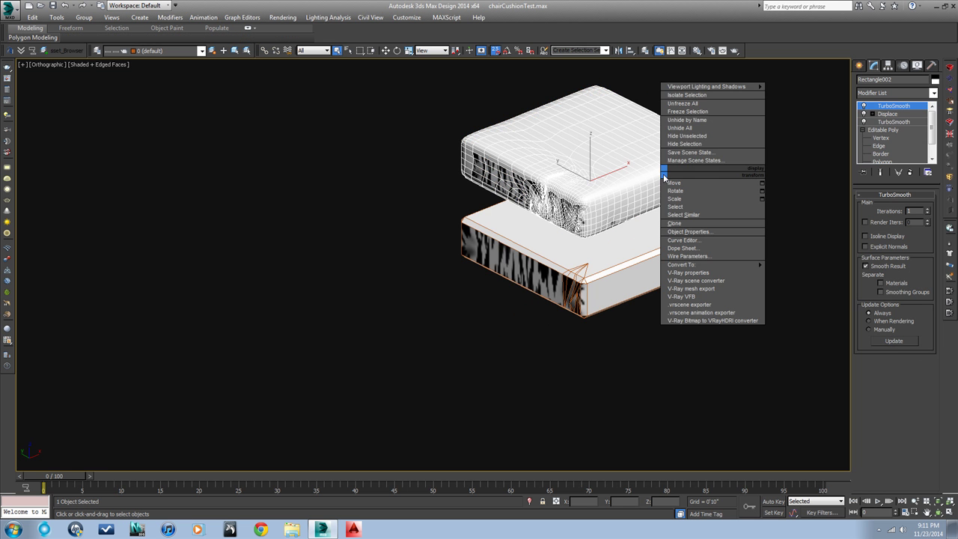
pyautogui.click(717, 142)
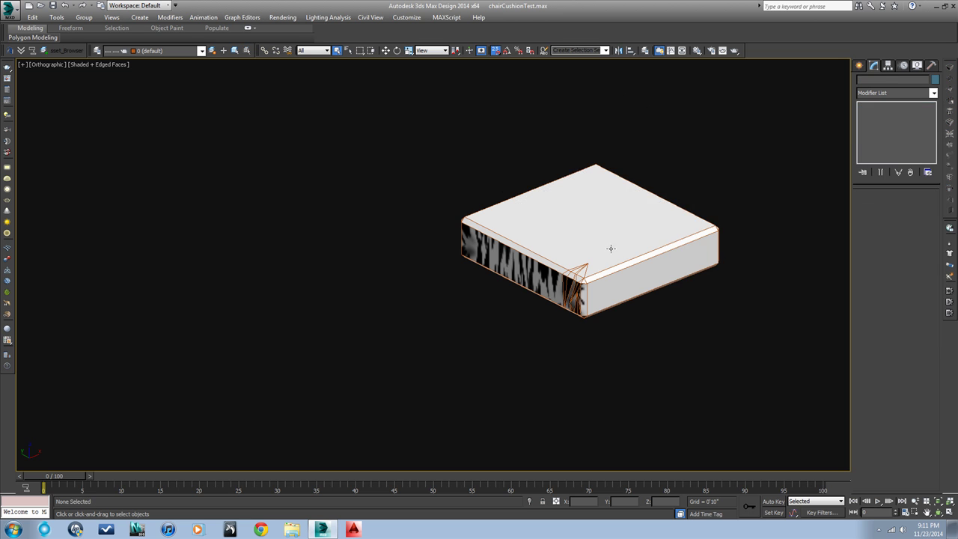
# - Select the base box and show it framed from the Top view in wireframe
pyautogui.click(610, 250)
pyautogui.press('t')
pyautogui.press('z')
pyautogui.scroll(-2, 610, 249)
pyautogui.scroll(-2, 611, 255)
pyautogui.scroll(2, 603, 266)
pyautogui.press('F3')
pyautogui.moveTo(549, 286); pyautogui.dragTo(608, 301, button='middle')
pyautogui.moveTo(928, 352); pyautogui.dragTo(896, 210)
# - QuickSlice the box with a vertical line near its left end
pyautogui.click(877, 289)
pyautogui.click(504, 394)
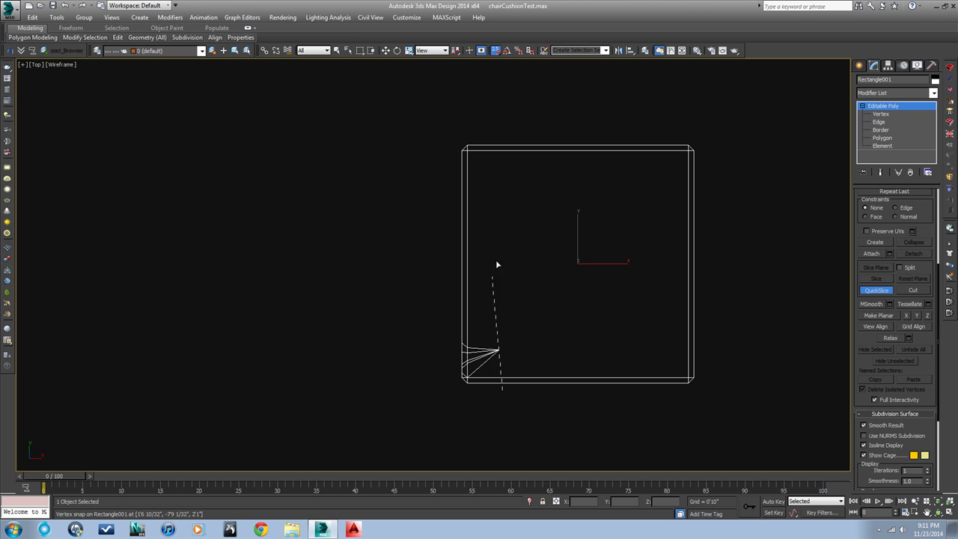
pyautogui.click(505, 134)
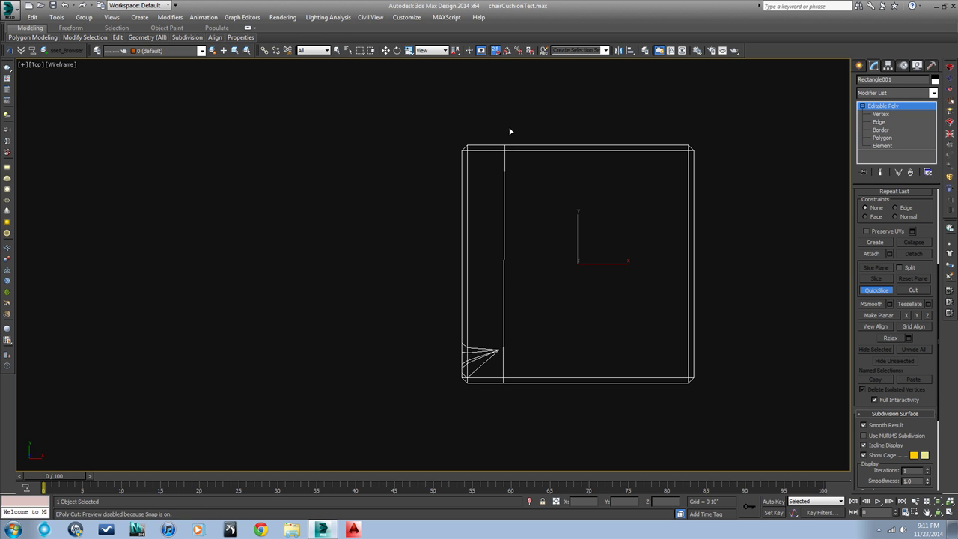
pyautogui.click(878, 290)
pyautogui.scroll(3, 500, 348)
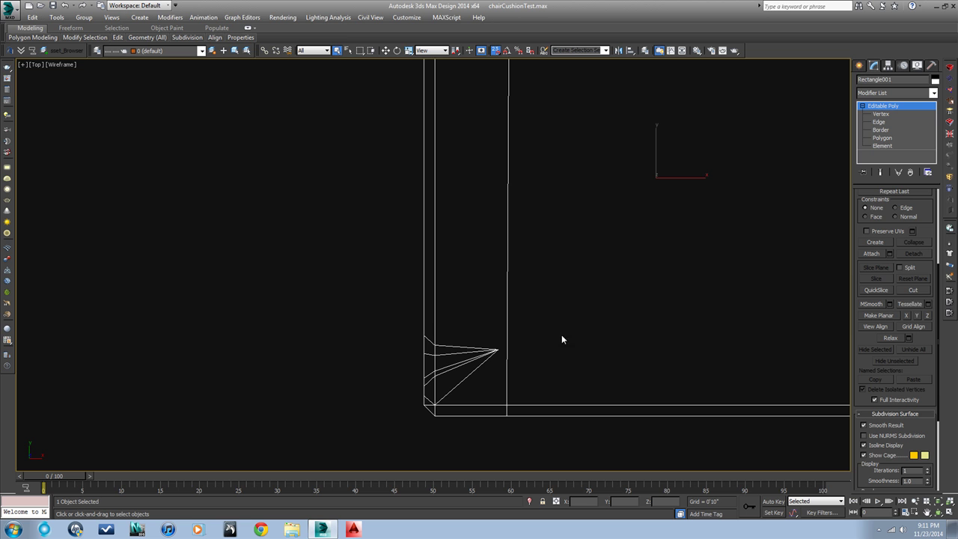
# - With snaps off, Target Weld the fan's tip vertex onto the slice-line vertex
pyautogui.click(914, 291)
pyautogui.press('s')
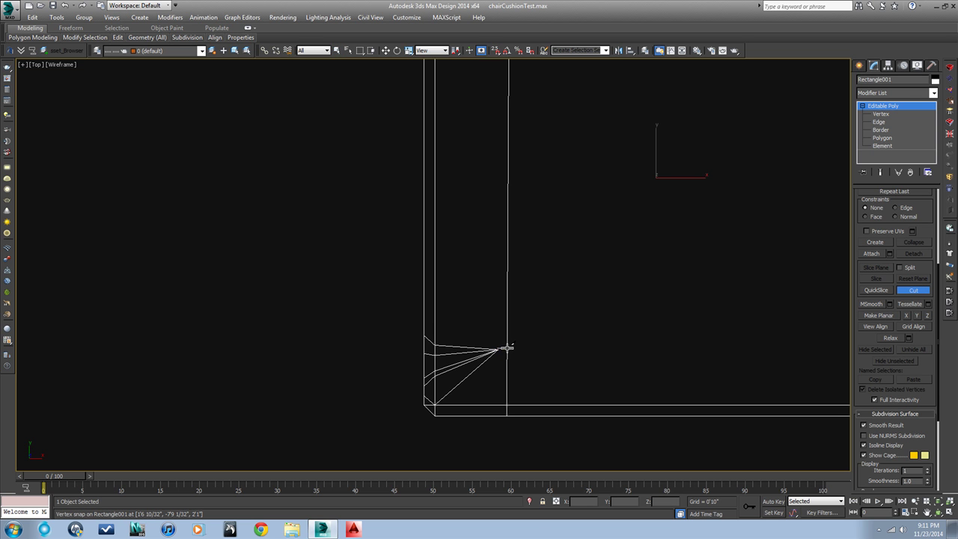
pyautogui.click(881, 114)
pyautogui.scroll(3, 472, 370)
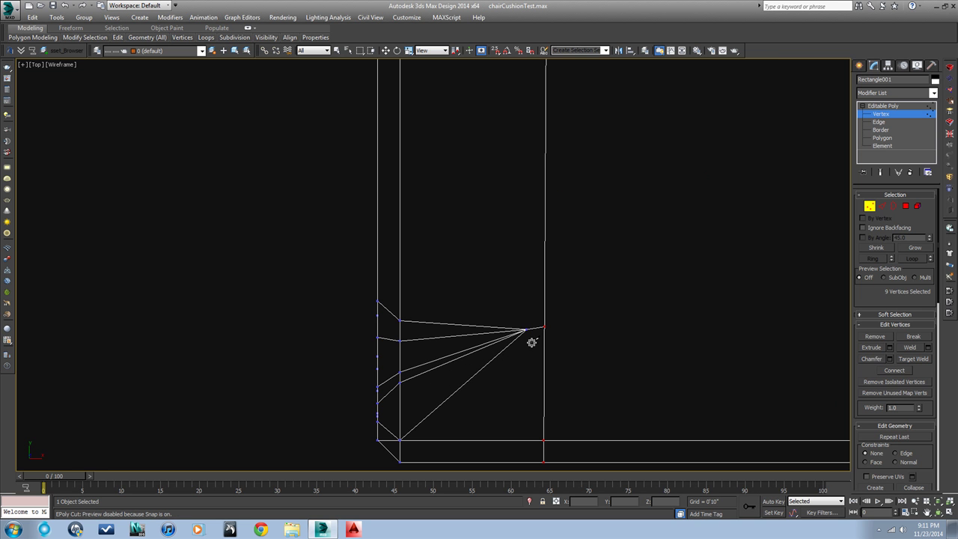
pyautogui.rightClick(532, 342)
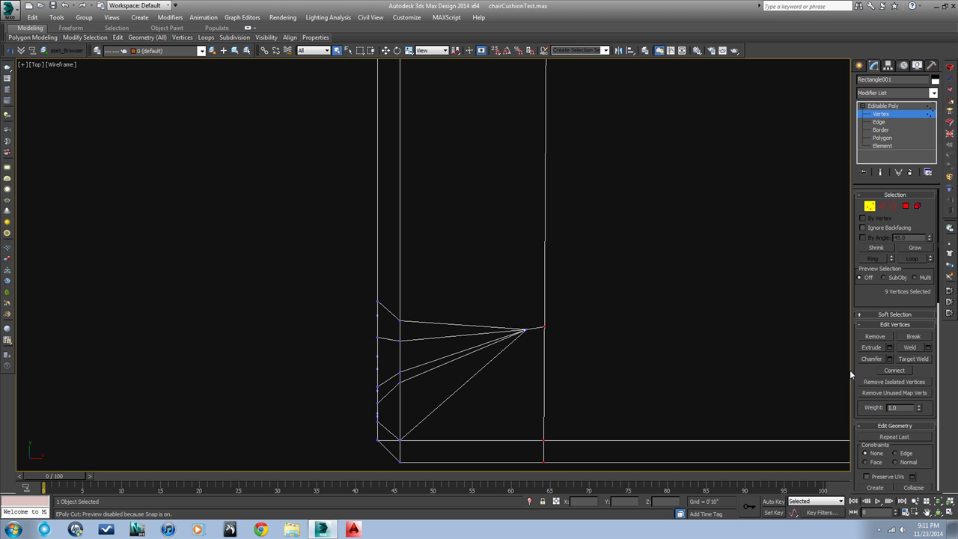
pyautogui.click(908, 360)
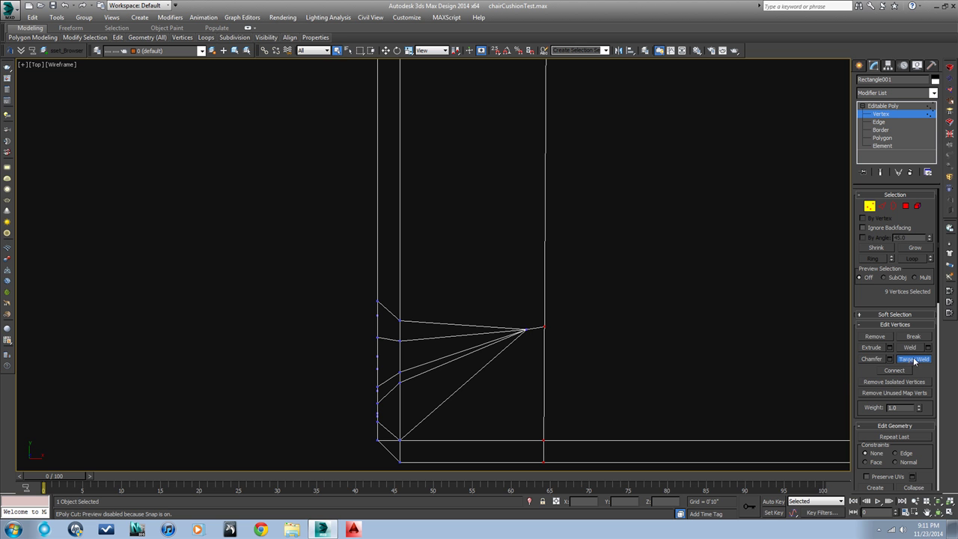
pyautogui.click(524, 328)
pyautogui.click(545, 328)
# - Orbit to an angled perspective and return to the whole-object level
pyautogui.scroll(-5, 589, 327)
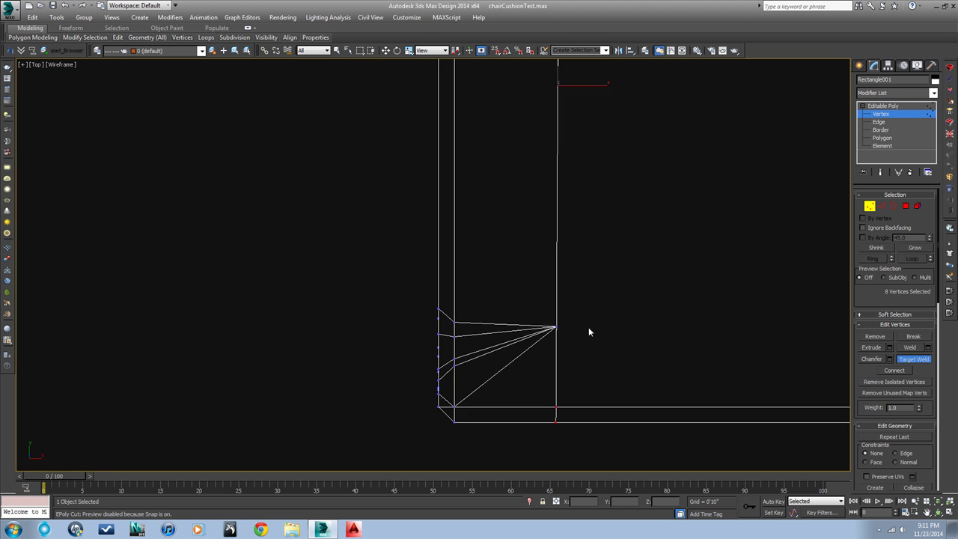
pyautogui.keyDown('alt'); pyautogui.moveTo(592, 349); pyautogui.dragTo(685, 345, button='middle'); pyautogui.keyUp('alt')
pyautogui.scroll(6, 684, 344)
pyautogui.click(870, 207)
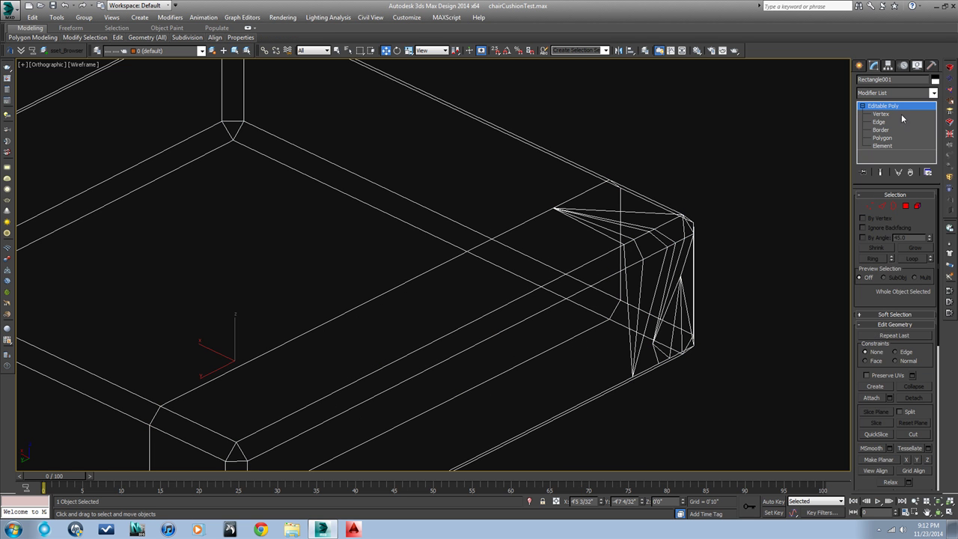
pyautogui.click(933, 92)
pyautogui.scroll(-15, 895, 299)
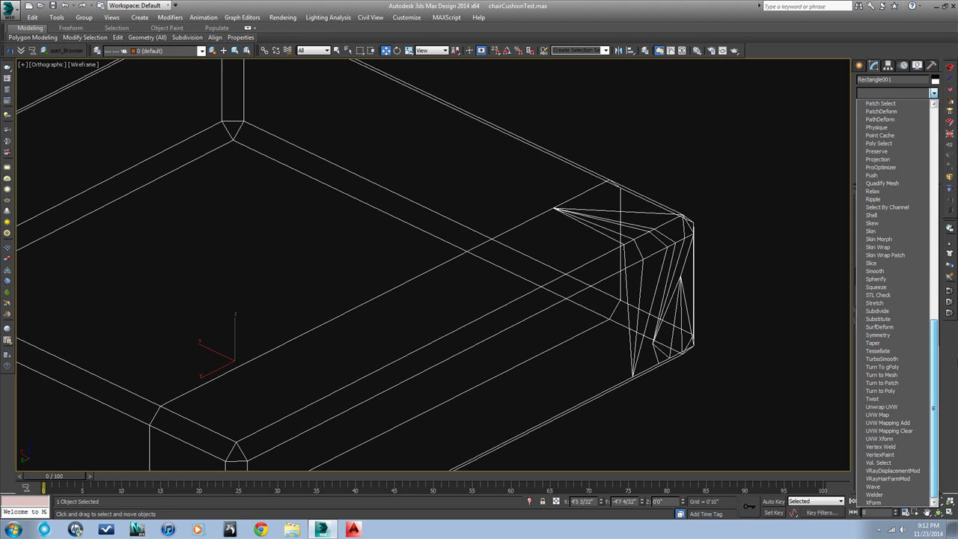
# - Add a TurboSmooth modifier to the cut box and check it in different display modes
pyautogui.click(881, 358)
pyautogui.scroll(-5, 702, 317)
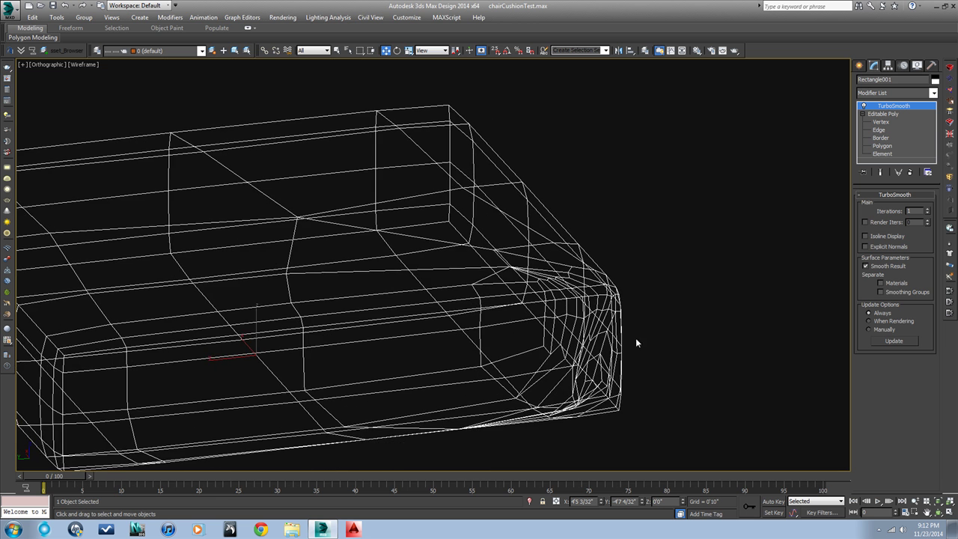
pyautogui.press('F3')
pyautogui.press('F4')
pyautogui.press('F3')
pyautogui.press('F3')
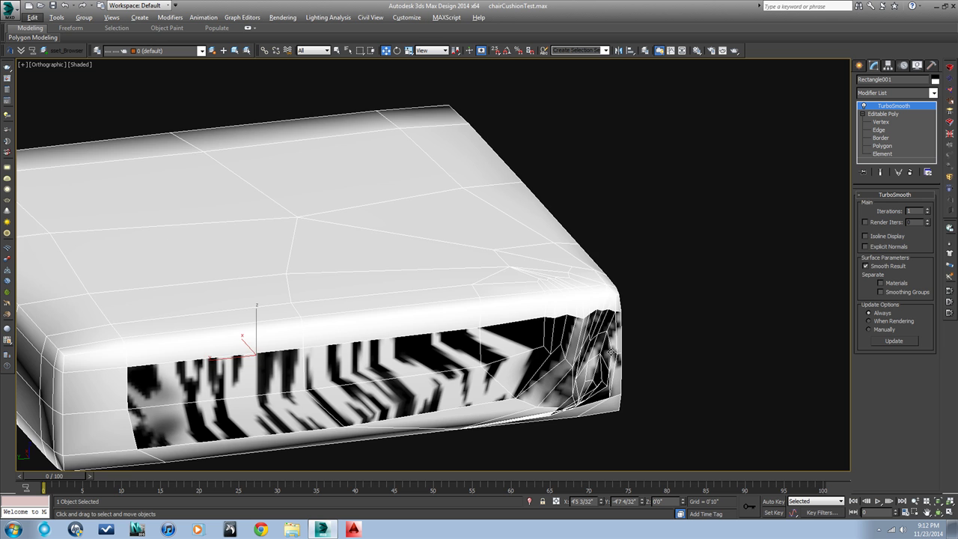
pyautogui.keyDown('alt'); pyautogui.moveTo(616, 352); pyautogui.dragTo(594, 363, button='middle'); pyautogui.keyUp('alt')
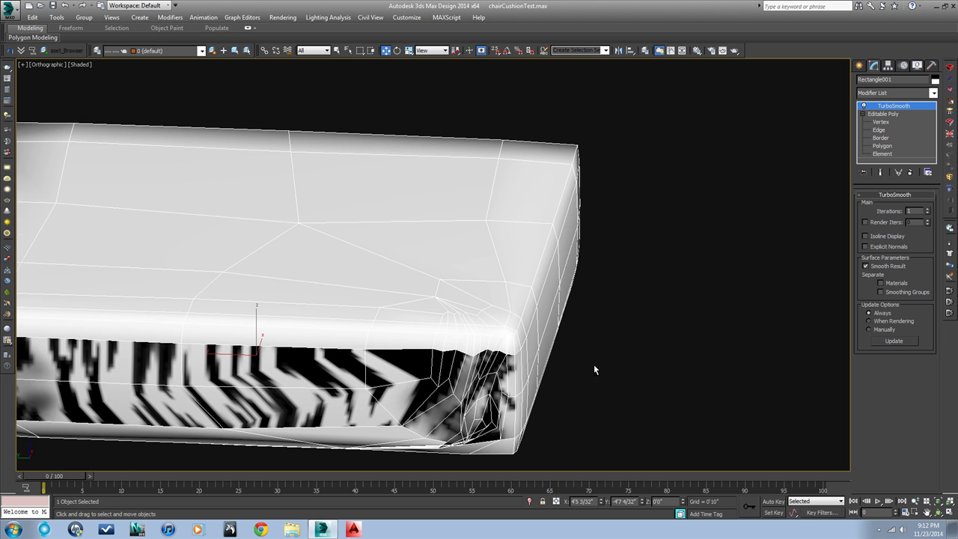
# - Switch the viewport to Clay shading and orbit toward the cushion's underside
pyautogui.click(79, 65)
pyautogui.click(119, 169)
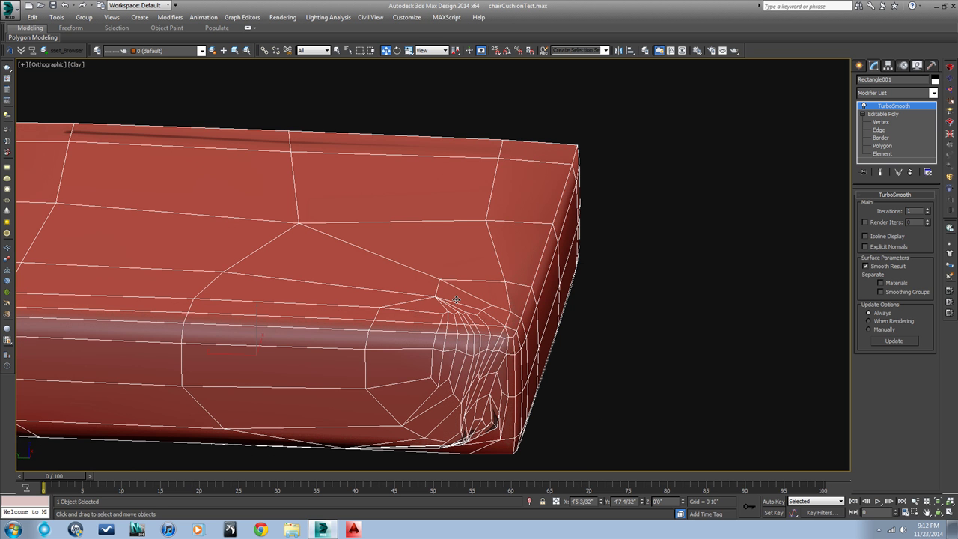
pyautogui.scroll(-4, 526, 359)
pyautogui.scroll(5, 516, 322)
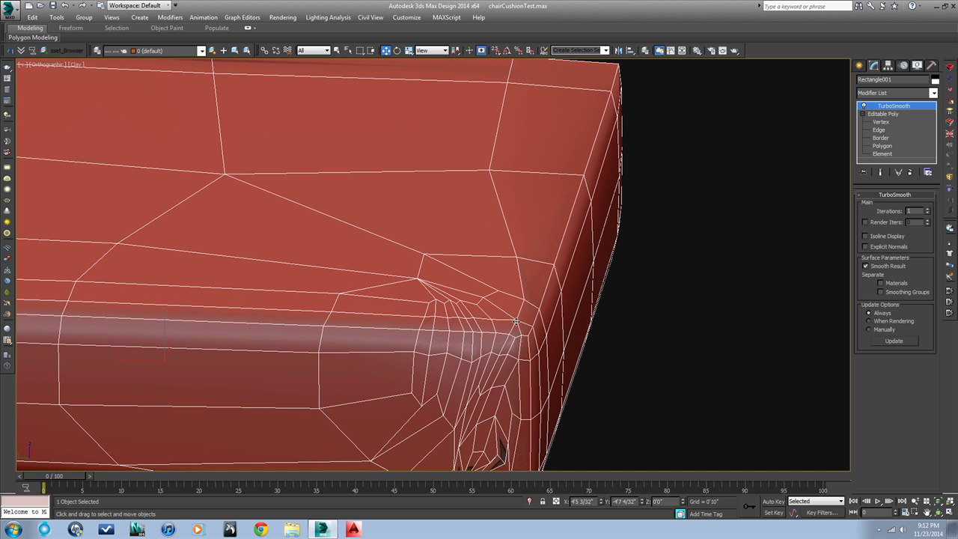
pyautogui.scroll(-4, 473, 327)
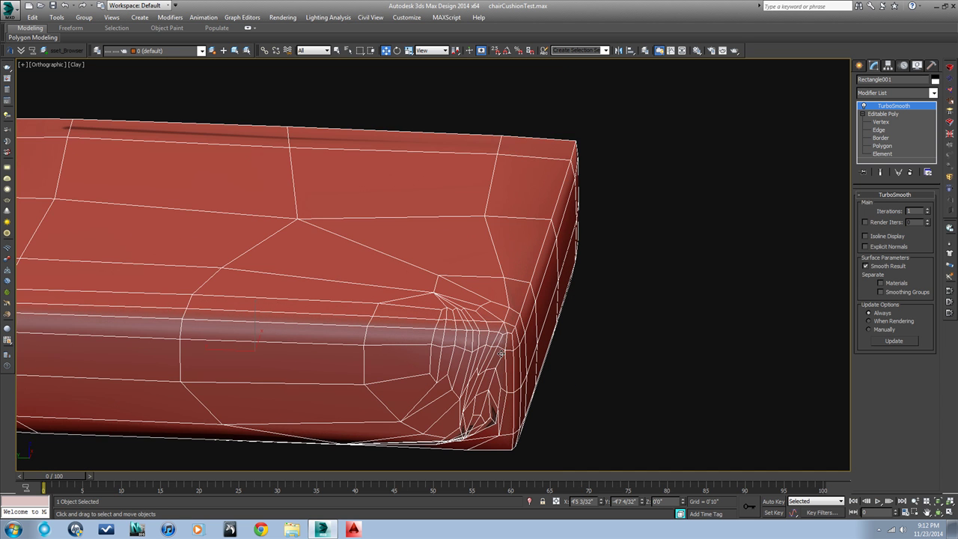
pyautogui.keyDown('alt'); pyautogui.moveTo(502, 357); pyautogui.dragTo(554, 362, button='middle'); pyautogui.keyUp('alt')
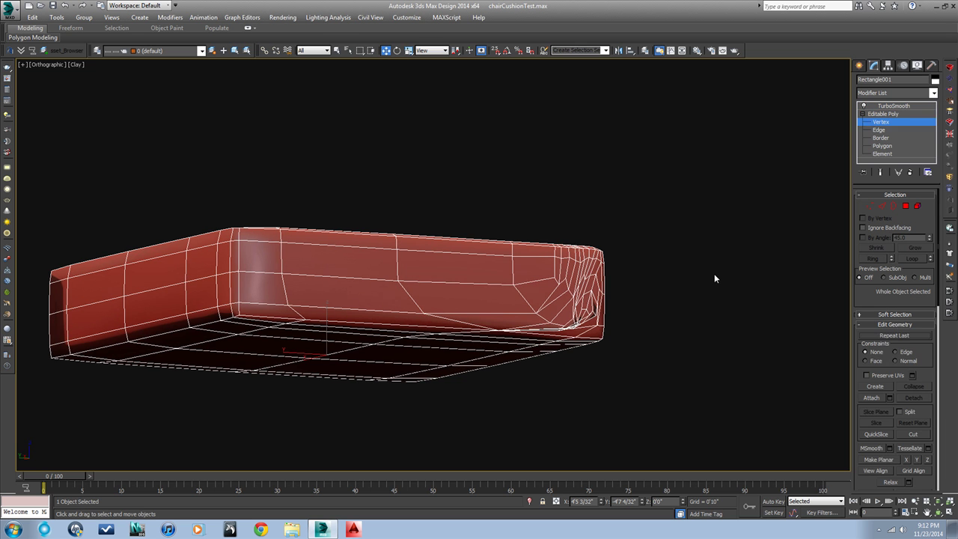
# - Tilt toward the underside, then Cut a first edge from the corner vertex to the cushion edge
pyautogui.click(883, 122)
pyautogui.scroll(2, 592, 344)
pyautogui.scroll(1, 529, 301)
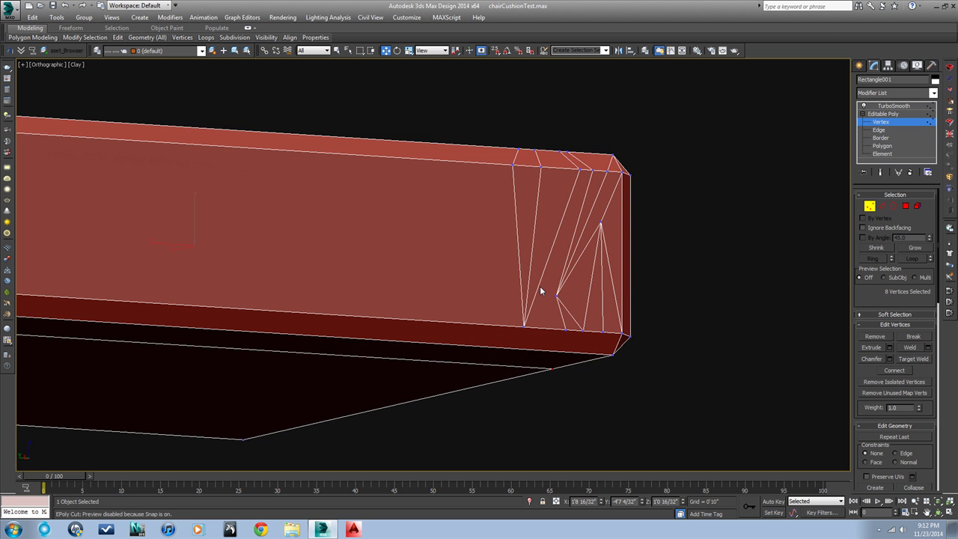
pyautogui.keyDown('alt'); pyautogui.moveTo(574, 328); pyautogui.dragTo(592, 288, button='middle'); pyautogui.keyUp('alt')
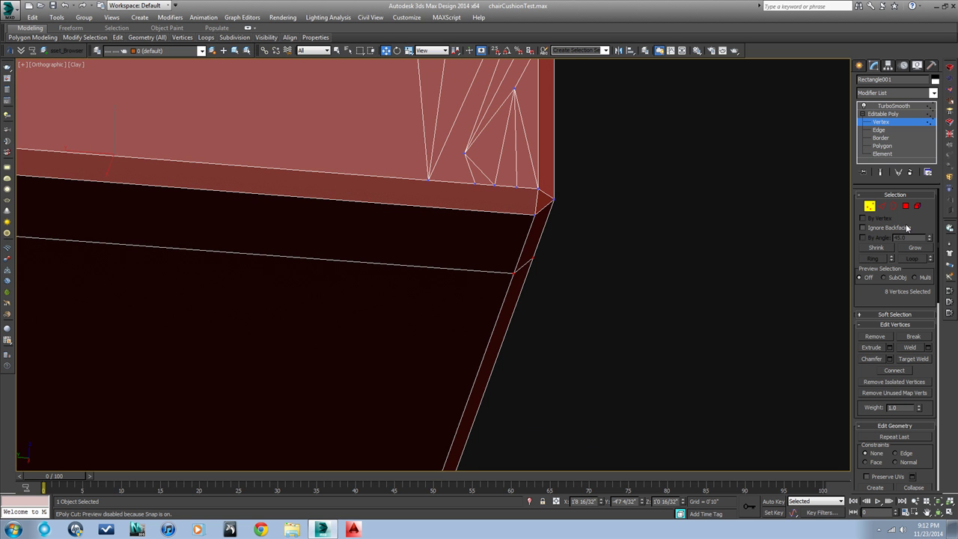
pyautogui.click(870, 207)
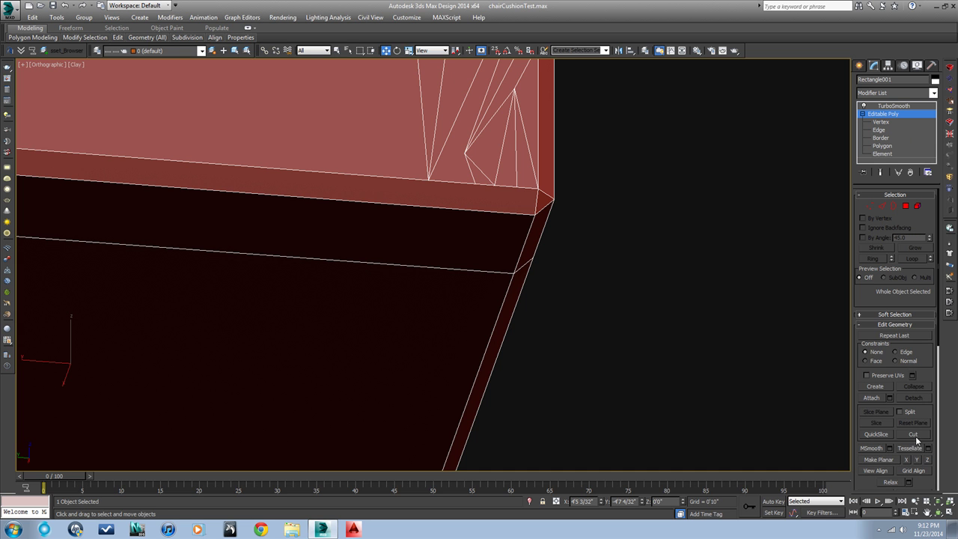
pyautogui.click(913, 435)
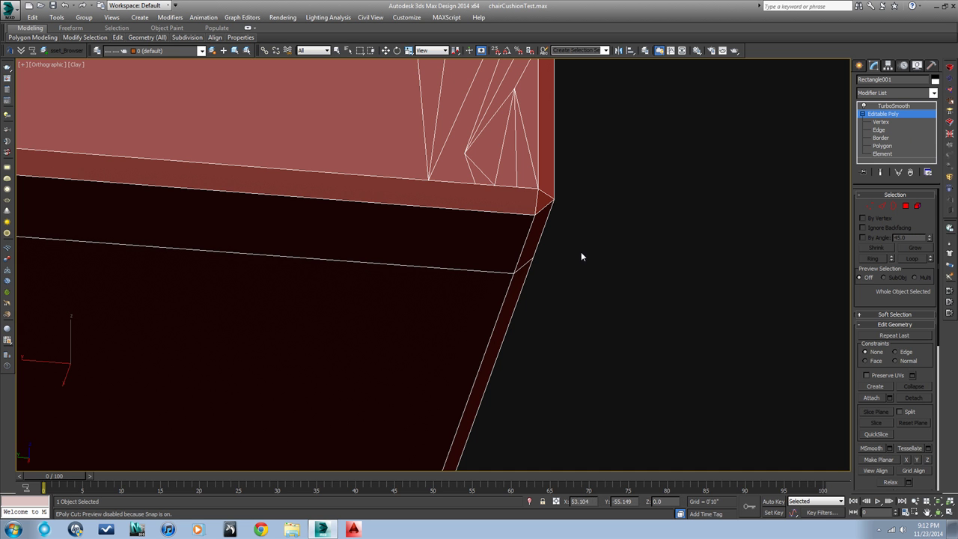
pyautogui.click(516, 185)
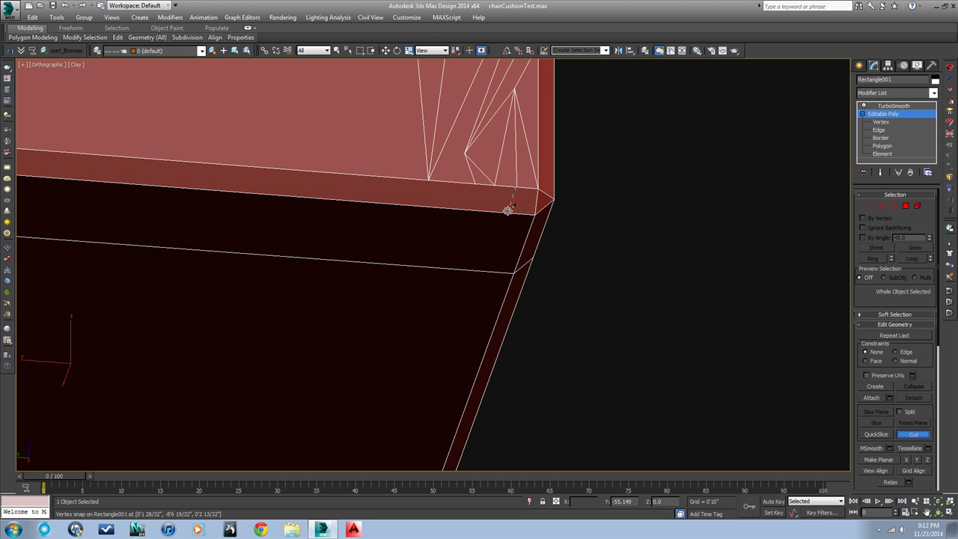
pyautogui.click(508, 214)
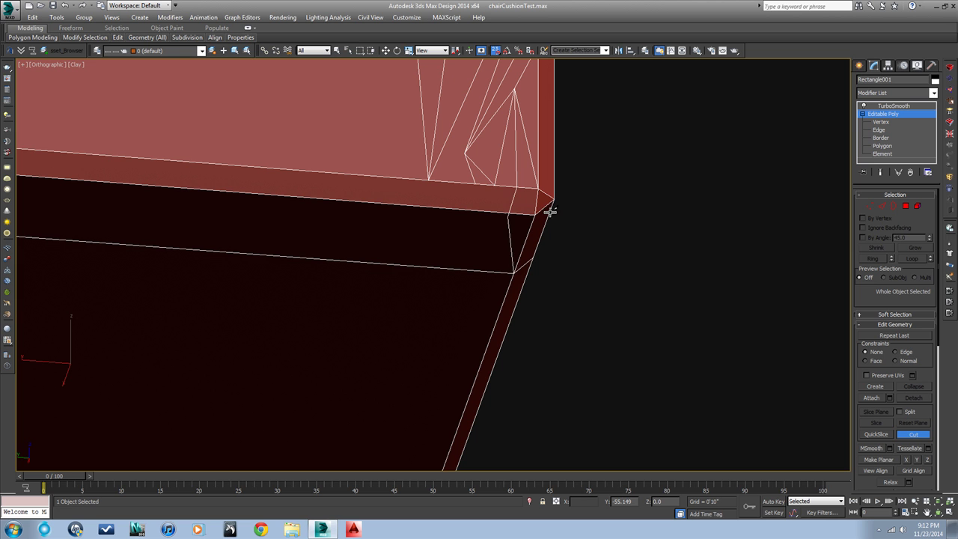
pyautogui.rightClick(522, 209)
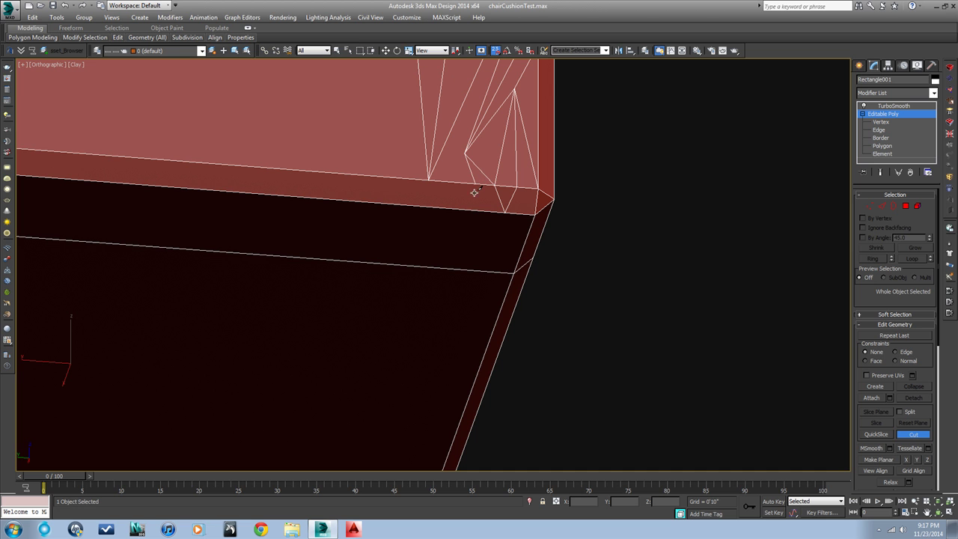
# - Cut from the cushion edge down to the lower edge and back to the corner vertex
pyautogui.click(477, 211)
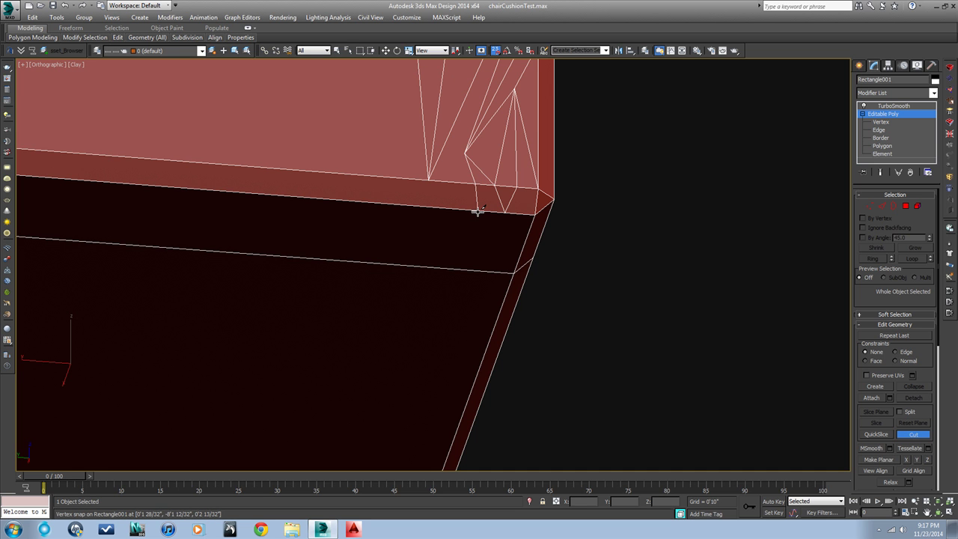
pyautogui.click(467, 269)
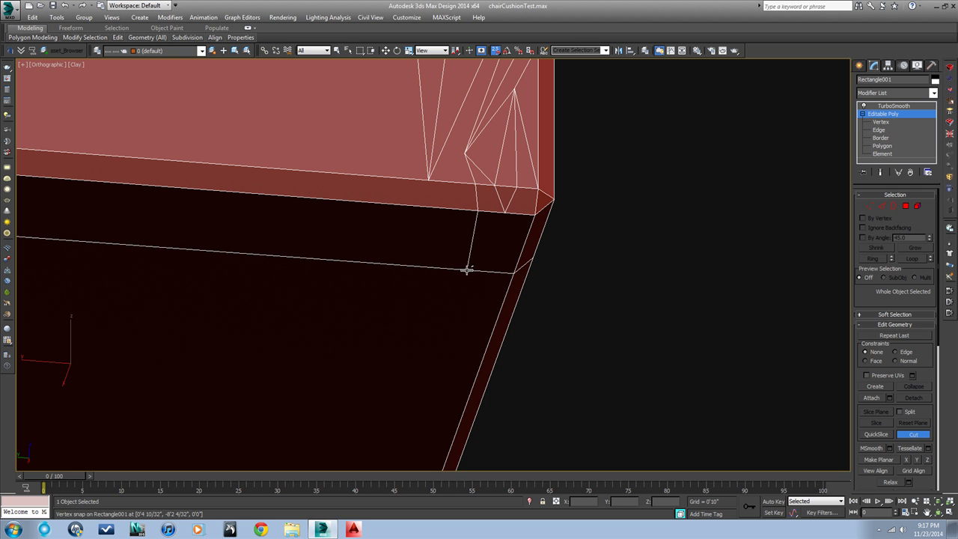
pyautogui.click(506, 213)
pyautogui.click(536, 191)
# - Cut from the top-edge vertex across the side face to the lower edge and back up
pyautogui.click(428, 181)
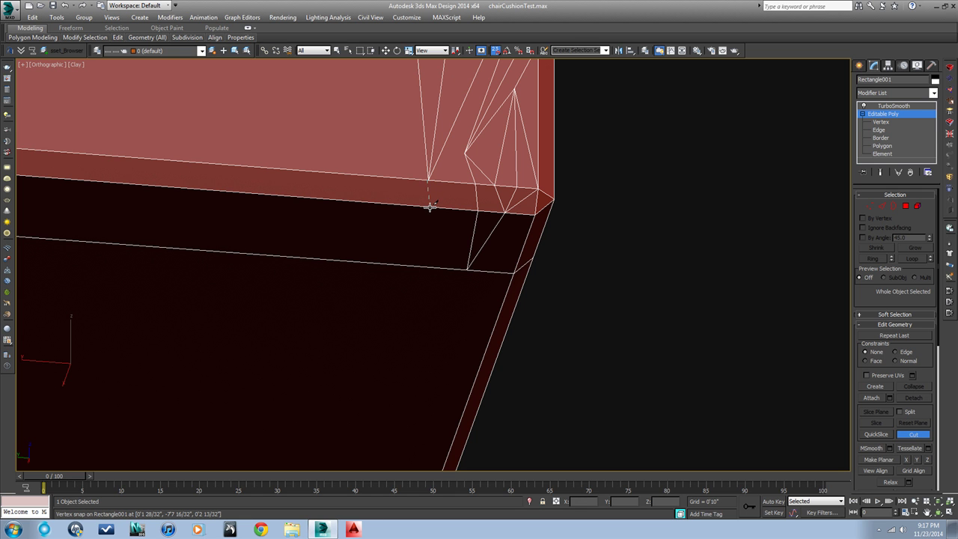
pyautogui.click(431, 207)
pyautogui.click(418, 267)
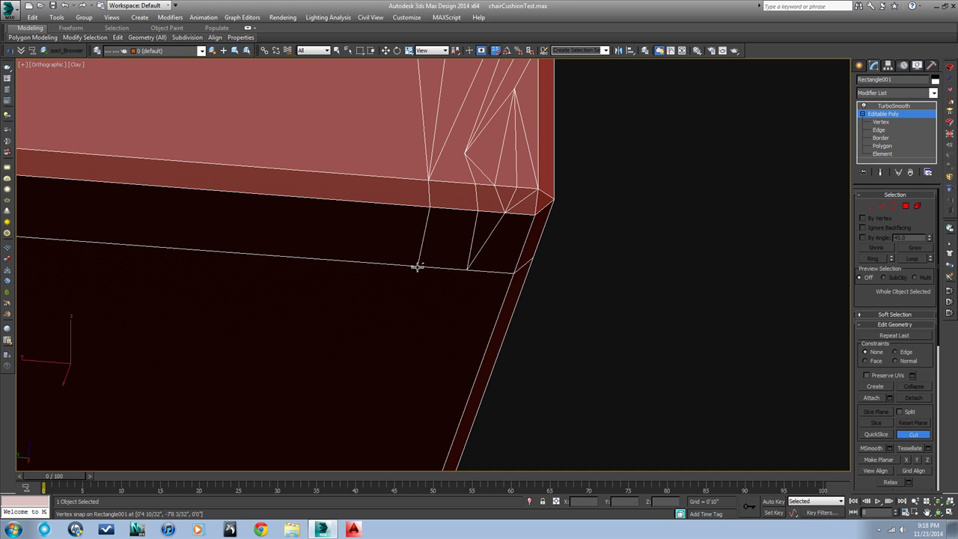
pyautogui.click(446, 209)
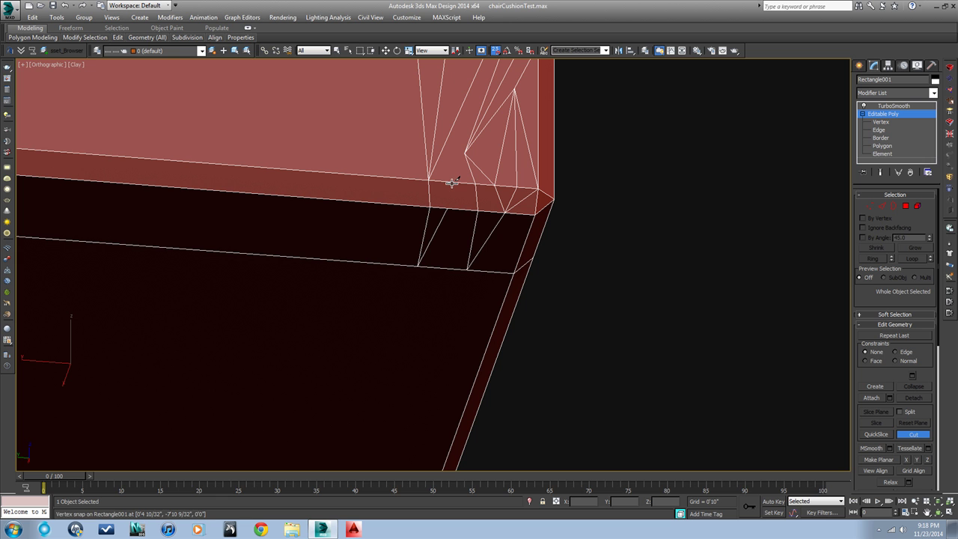
pyautogui.click(451, 182)
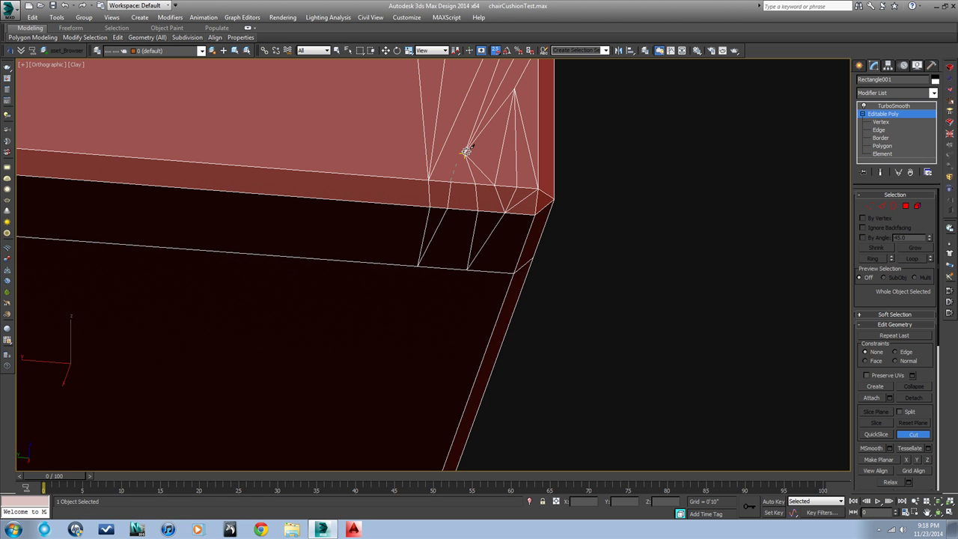
pyautogui.click(465, 153)
# - Cut one more edge from the lower vertex up to the upper-edge vertex, then inspect the end
pyautogui.moveTo(468, 293); pyautogui.dragTo(471, 345, button='middle')
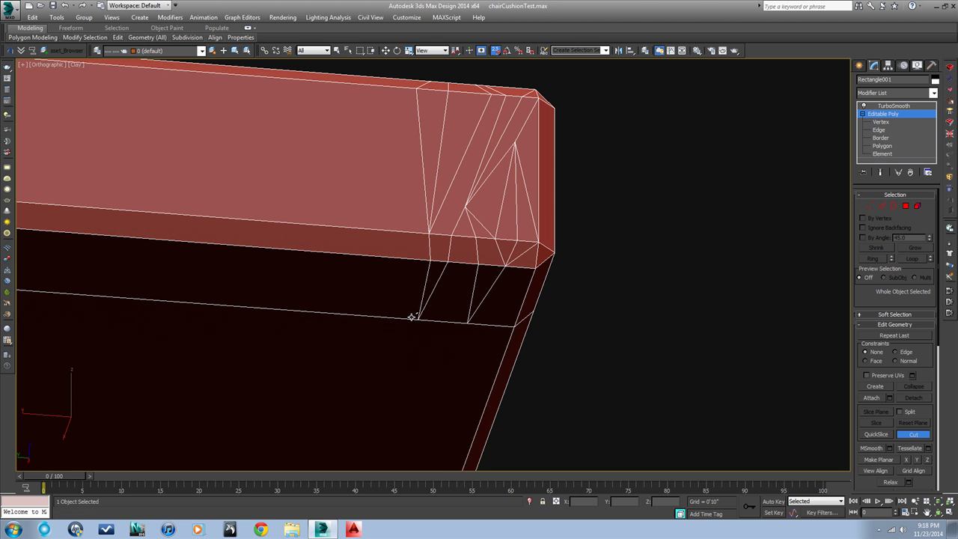
pyautogui.click(418, 319)
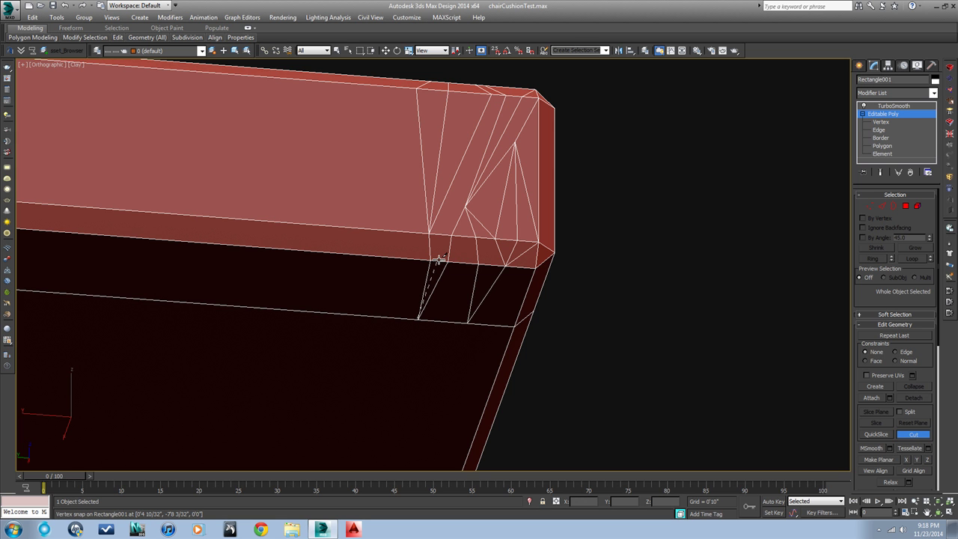
pyautogui.click(438, 261)
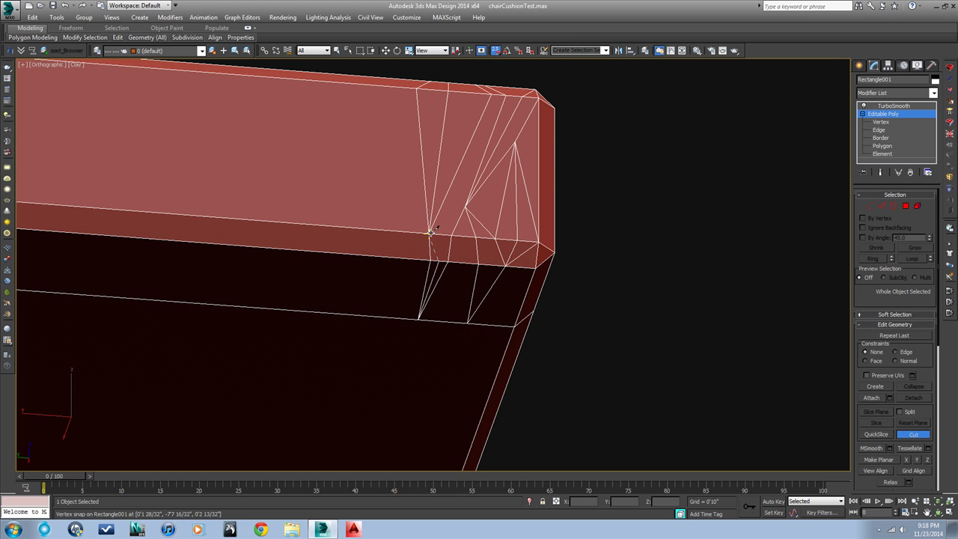
pyautogui.click(432, 233)
pyautogui.scroll(-2, 559, 212)
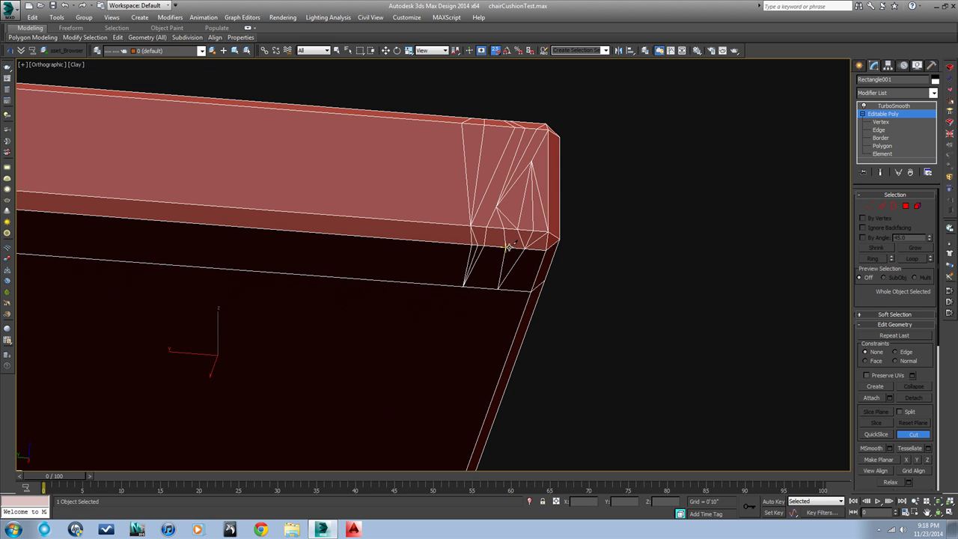
pyautogui.keyDown('alt'); pyautogui.moveTo(527, 277); pyautogui.dragTo(546, 336, button='middle'); pyautogui.keyUp('alt')
# - Turn off Cut and preview the TurboSmooth result around the cushion's corner
pyautogui.click(928, 435)
pyautogui.click(891, 106)
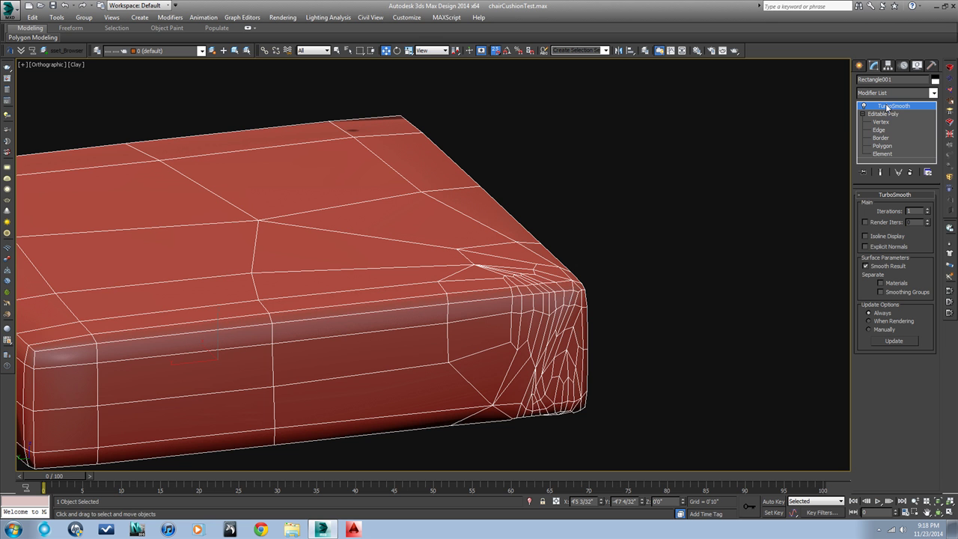
pyautogui.keyDown('alt'); pyautogui.moveTo(567, 291); pyautogui.dragTo(524, 217, button='middle'); pyautogui.keyUp('alt')
pyautogui.scroll(4, 520, 210)
pyautogui.scroll(-4, 520, 210)
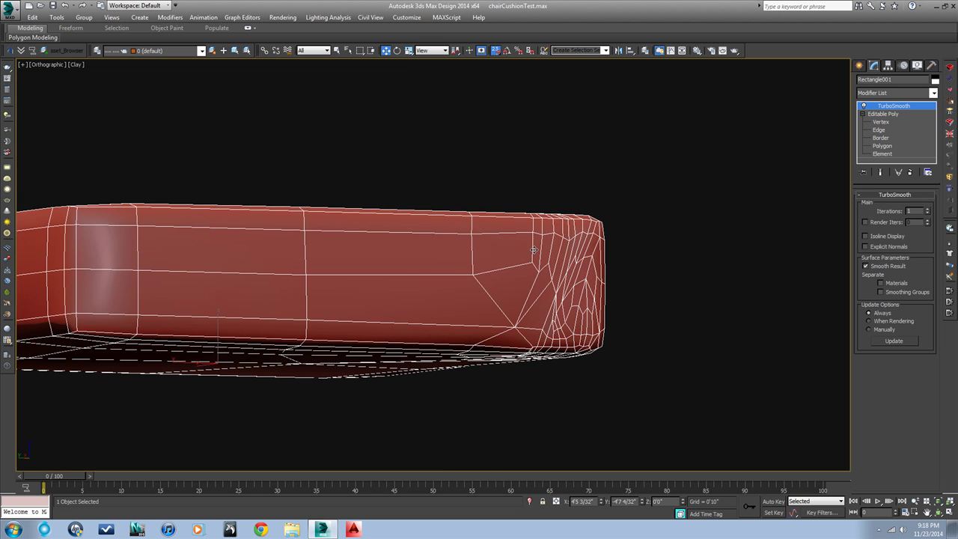
pyautogui.moveTo(534, 250)
pyautogui.keyDown('alt'); pyautogui.mouseDown(button='middle')
pyautogui.moveTo(532, 269)
pyautogui.moveTo(554, 288)
pyautogui.mouseUp(button='middle'); pyautogui.keyUp('alt')
pyautogui.scroll(4, 531, 284)
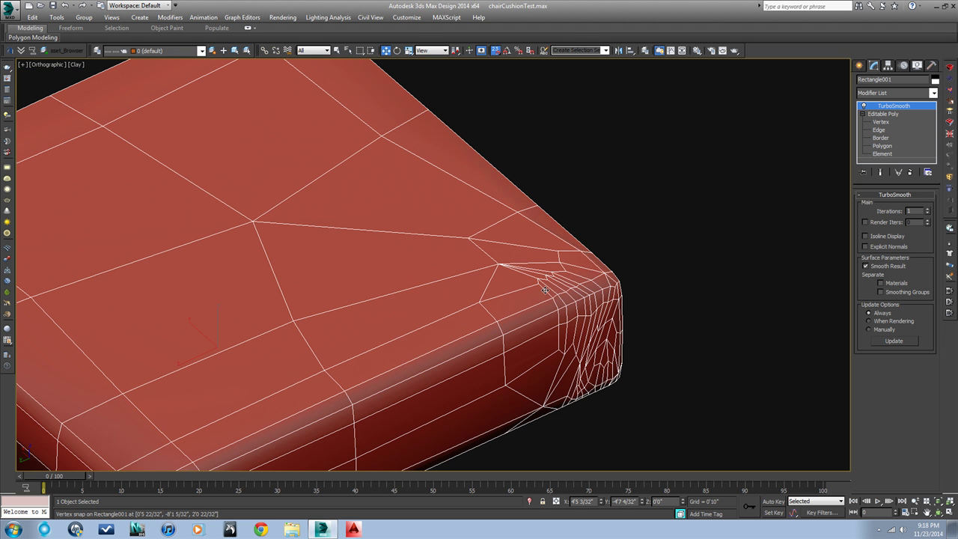
# - Compare TurboSmooth at 2 iterations across earlier views, then set Iterations back to 1
pyautogui.click(928, 211)
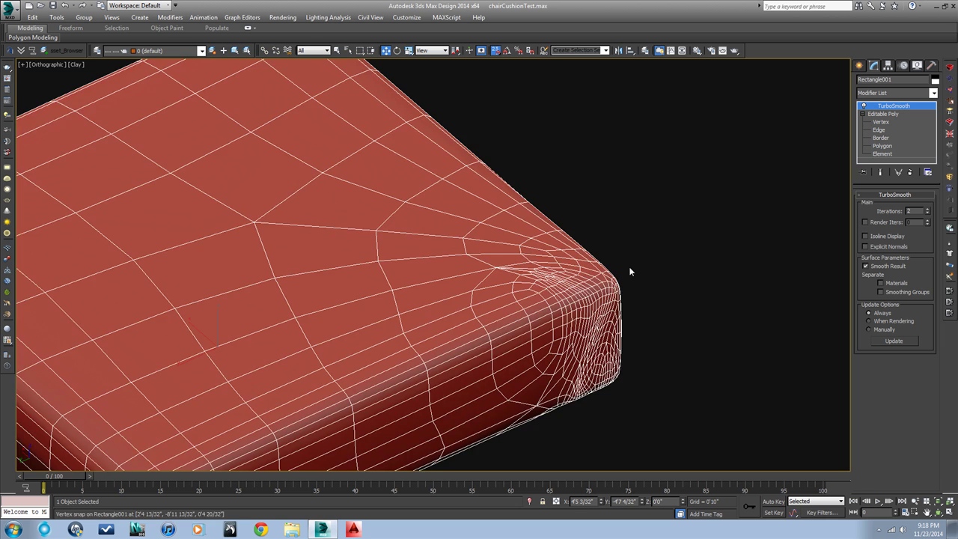
pyautogui.hotkey('shift', 'z')
pyautogui.hotkey('shift', 'z')
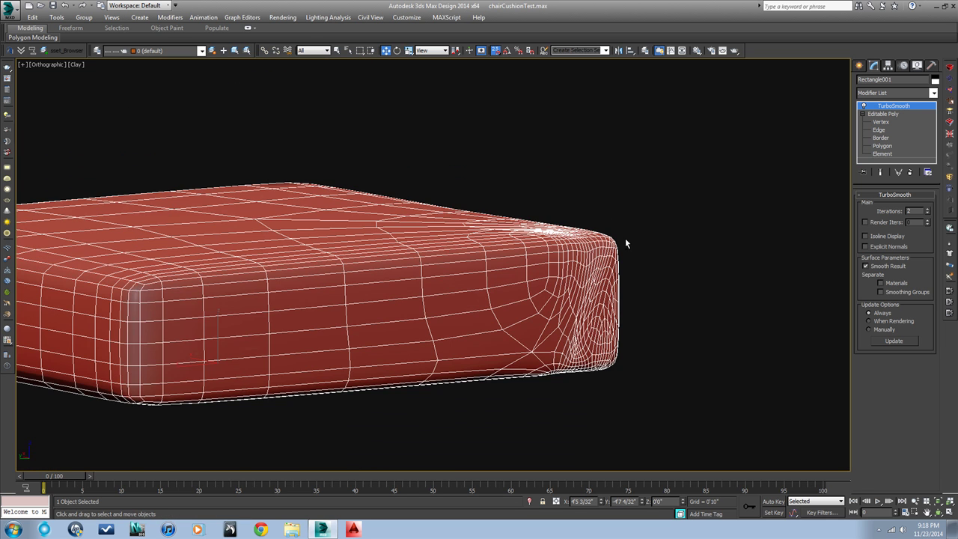
pyautogui.hotkey('shift', 'z')
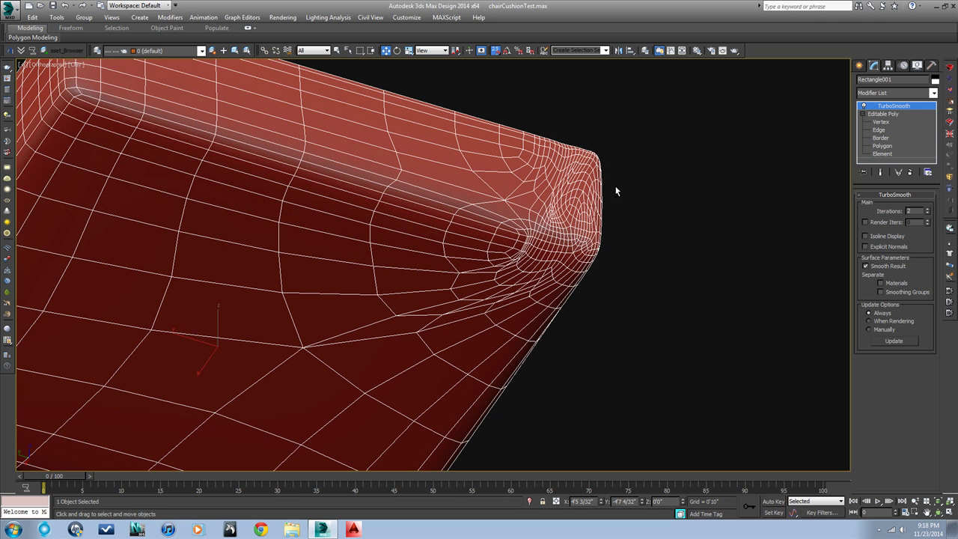
pyautogui.hotkey('shift', 'z')
pyautogui.hotkey('shift', 'z')
pyautogui.hotkey('shift', 'z')
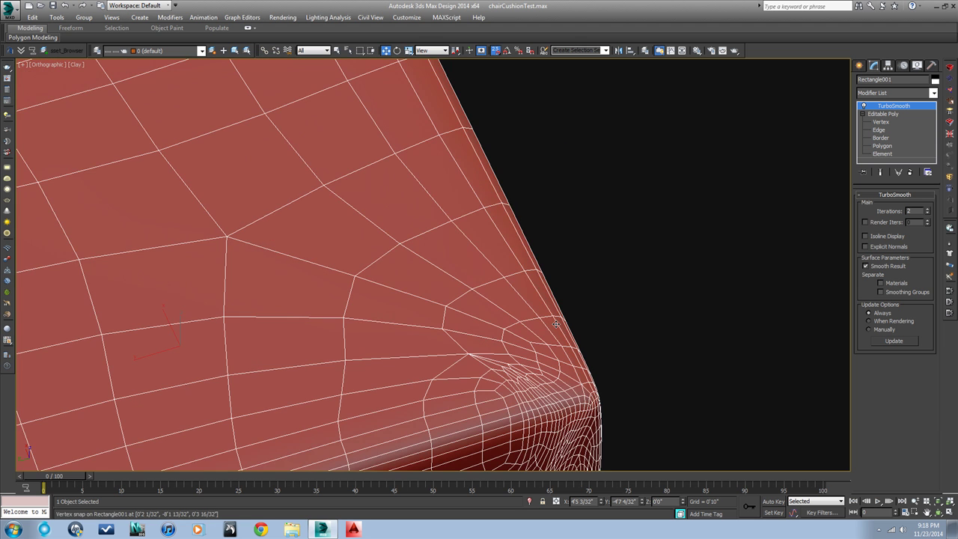
pyautogui.hotkey('shift', 'z')
pyautogui.hotkey('shift', 'z')
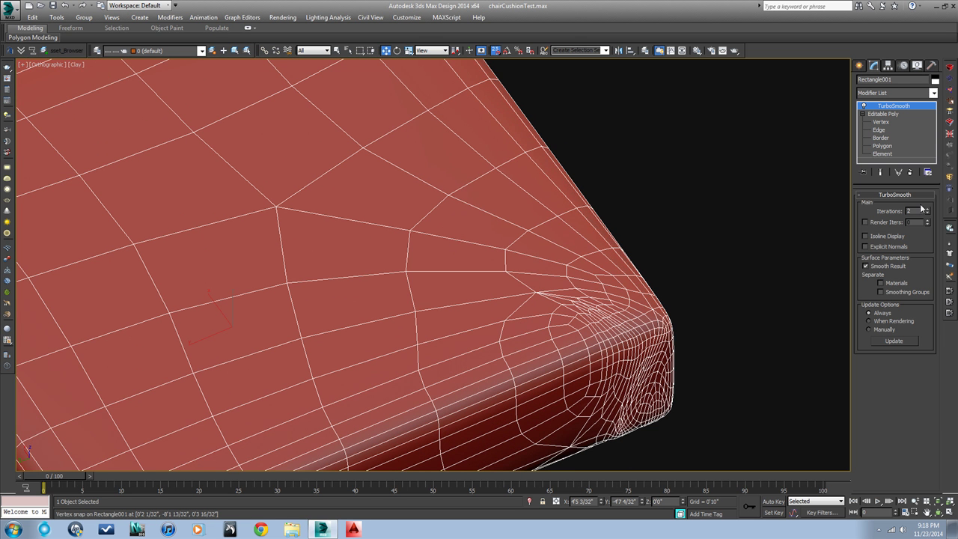
pyautogui.click(928, 214)
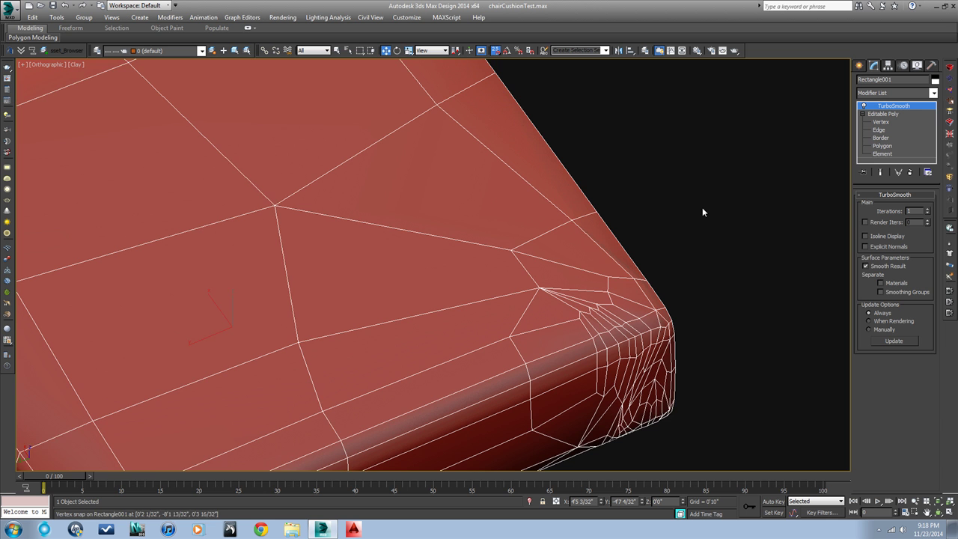
pyautogui.hotkey('shift', 'z')
# - Add Displace above TurboSmooth and tick Use Existing Mapping in its Parameters rollout
pyautogui.click(933, 93)
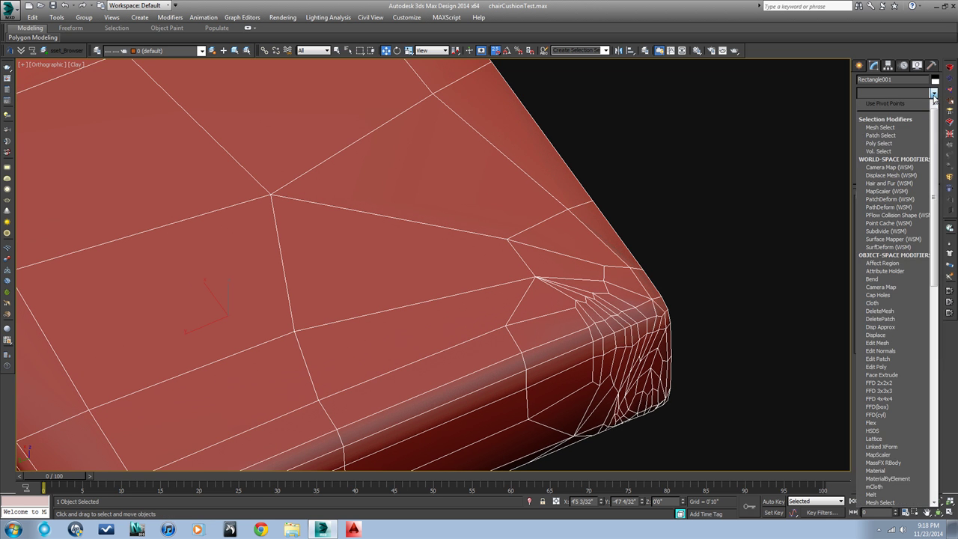
pyautogui.scroll(-5, 936, 196)
pyautogui.scroll(4, 937, 196)
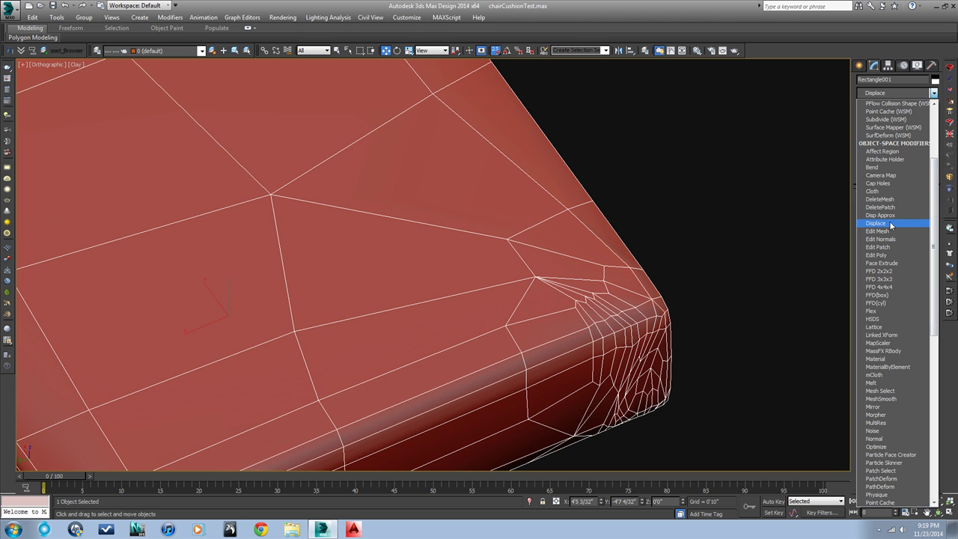
pyautogui.click(892, 223)
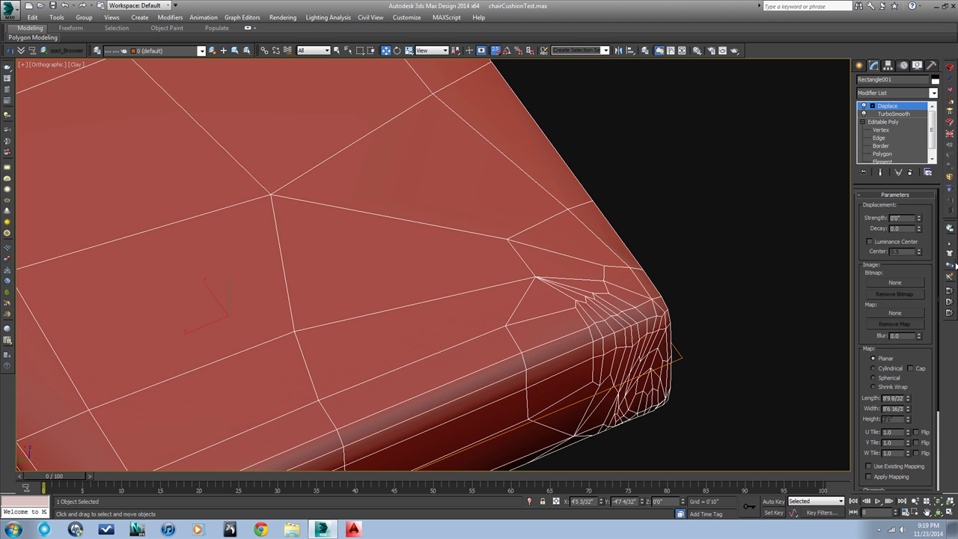
pyautogui.moveTo(933, 305); pyautogui.dragTo(924, 234)
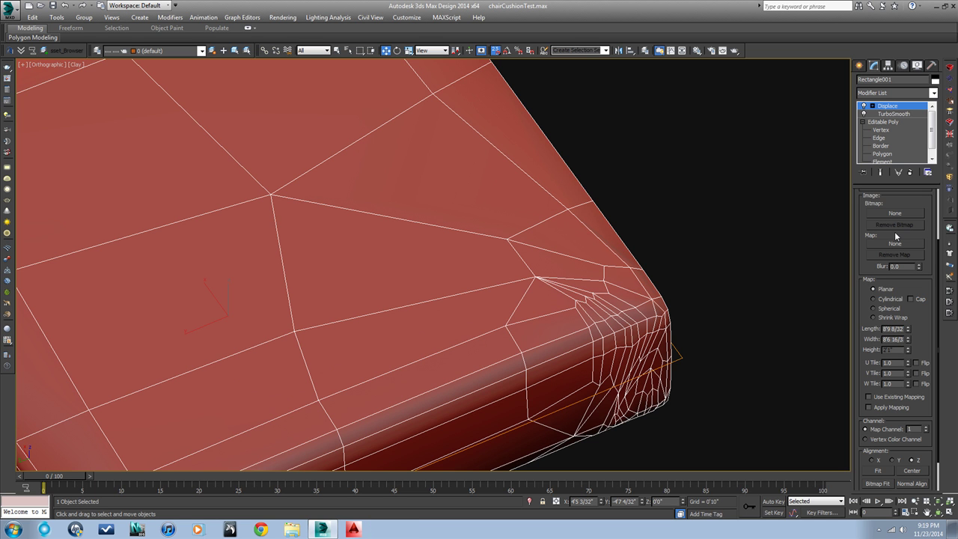
pyautogui.moveTo(923, 257); pyautogui.dragTo(920, 222)
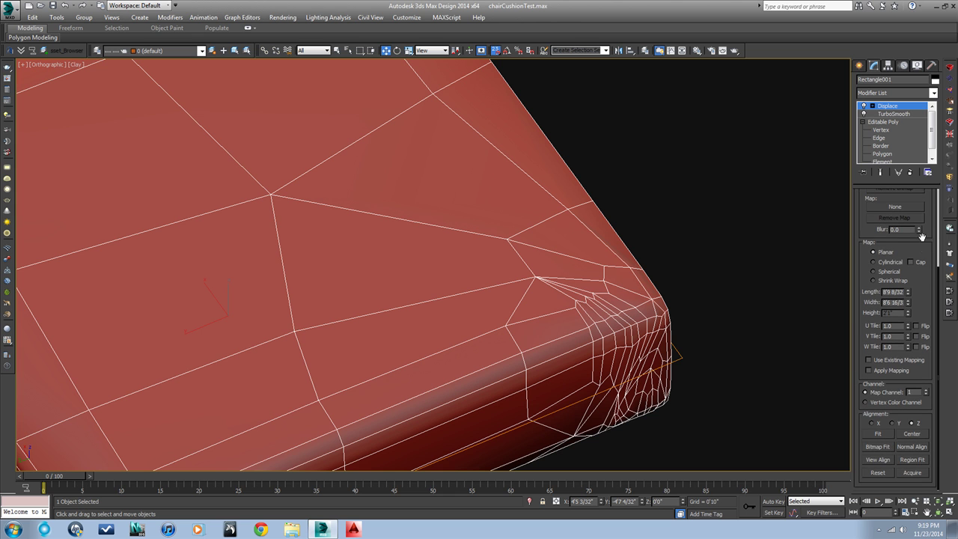
pyautogui.click(869, 360)
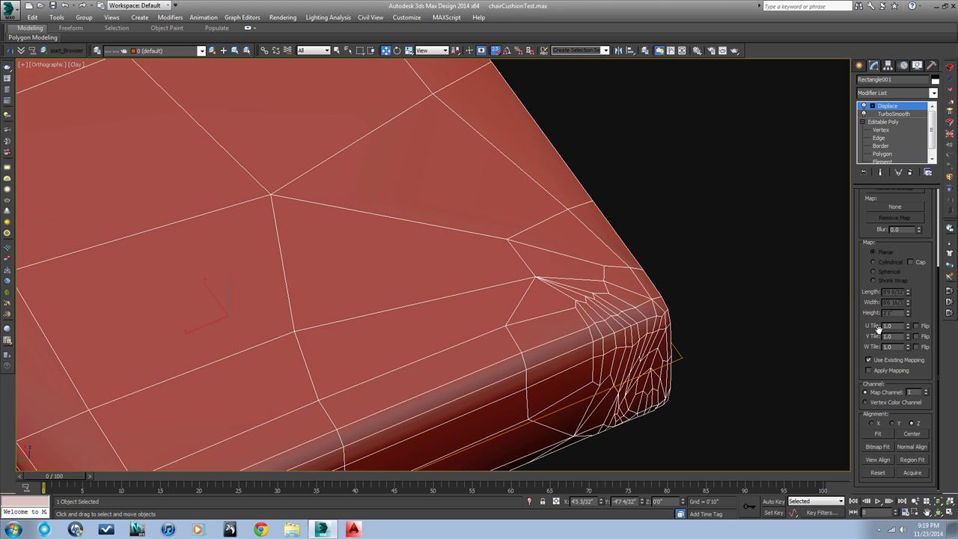
pyautogui.moveTo(908, 248); pyautogui.dragTo(911, 381)
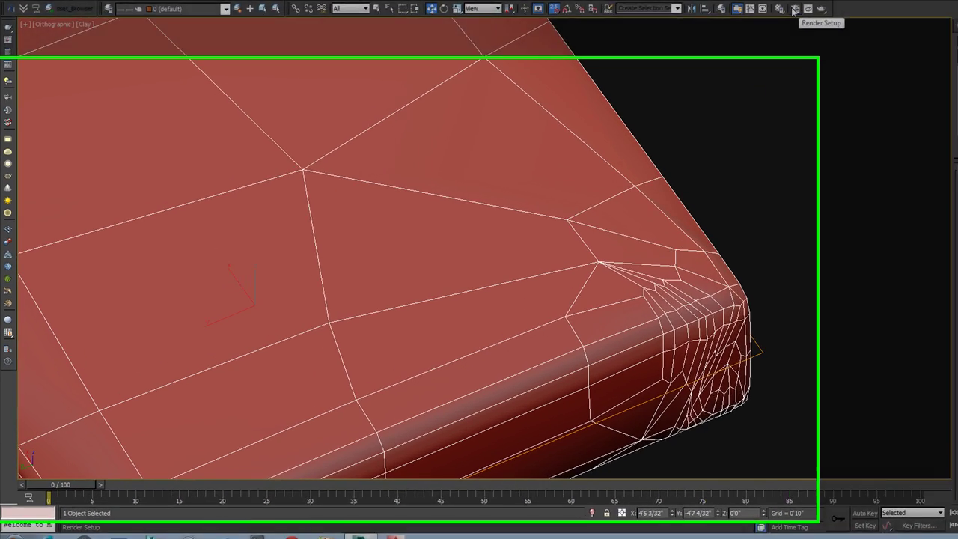
# - Copy the cushionUnwrapTestBMP.jpg diffuse map into the Displace Map slot as an Instance
pyautogui.click(715, 51)
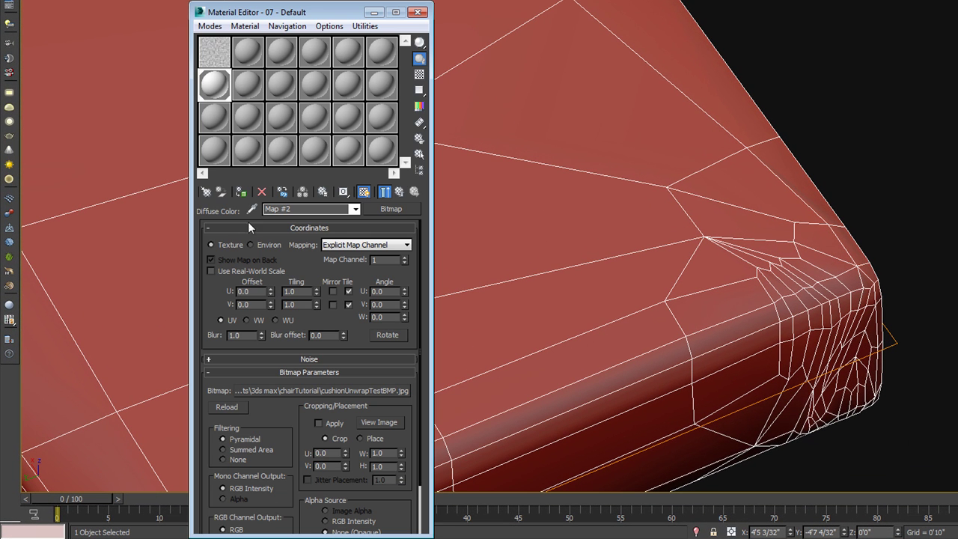
pyautogui.click(401, 193)
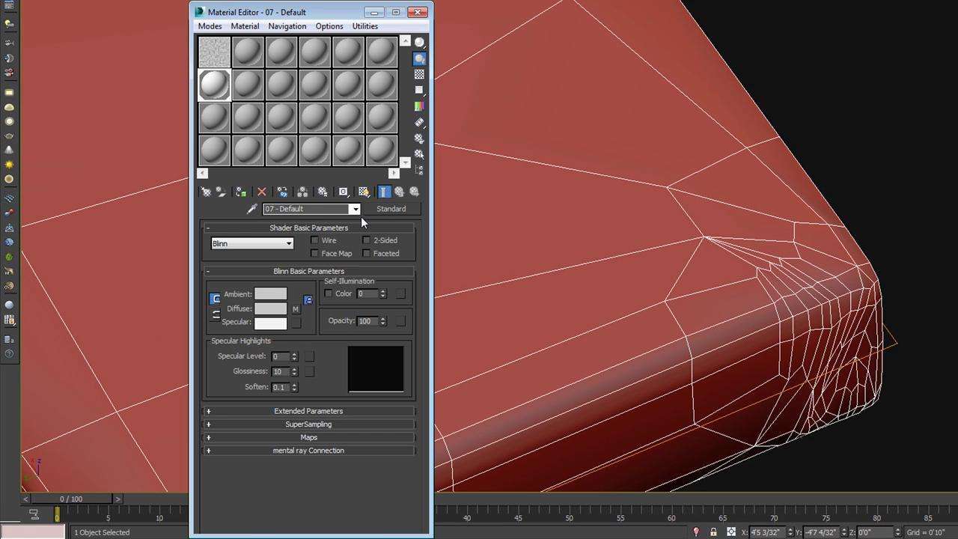
pyautogui.rightClick(296, 310)
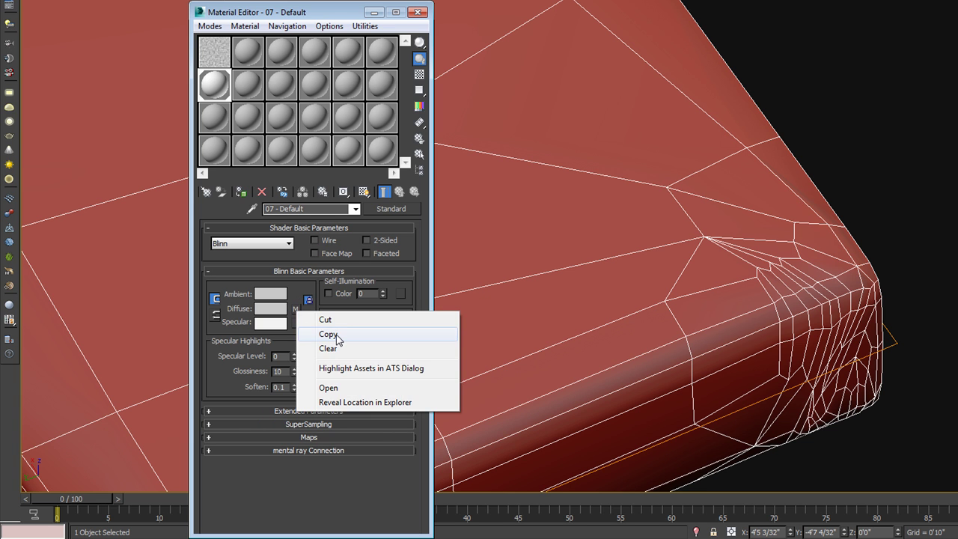
pyautogui.click(328, 334)
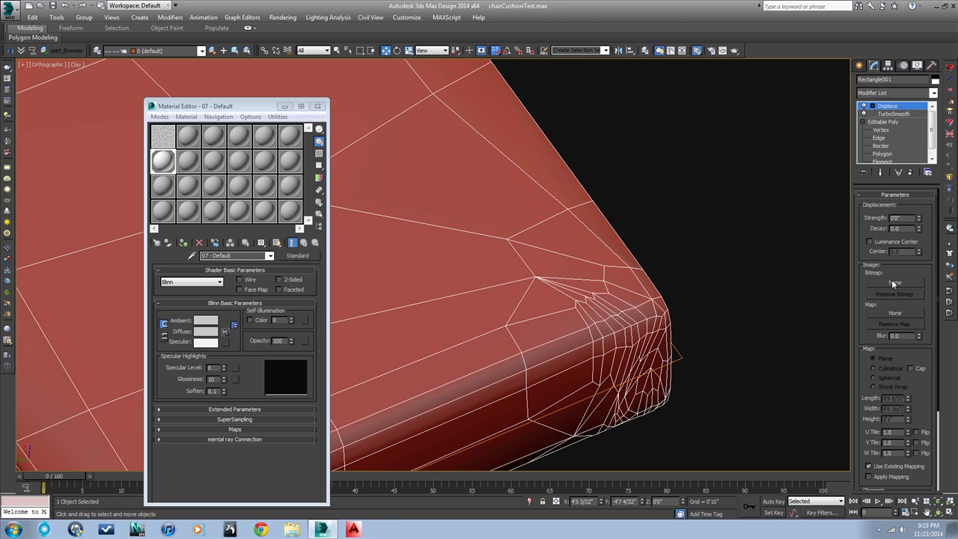
pyautogui.click(893, 283)
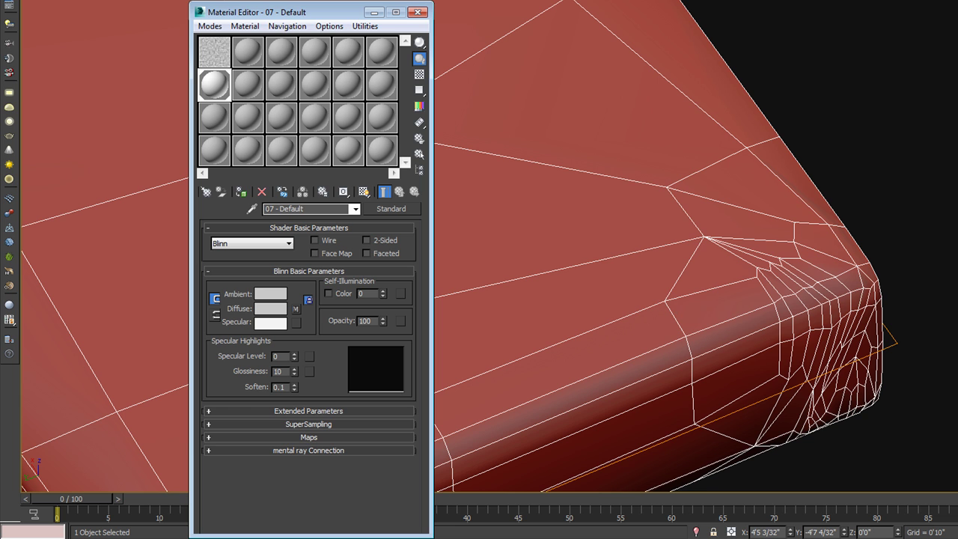
pyautogui.moveTo(296, 309); pyautogui.dragTo(296, 323)
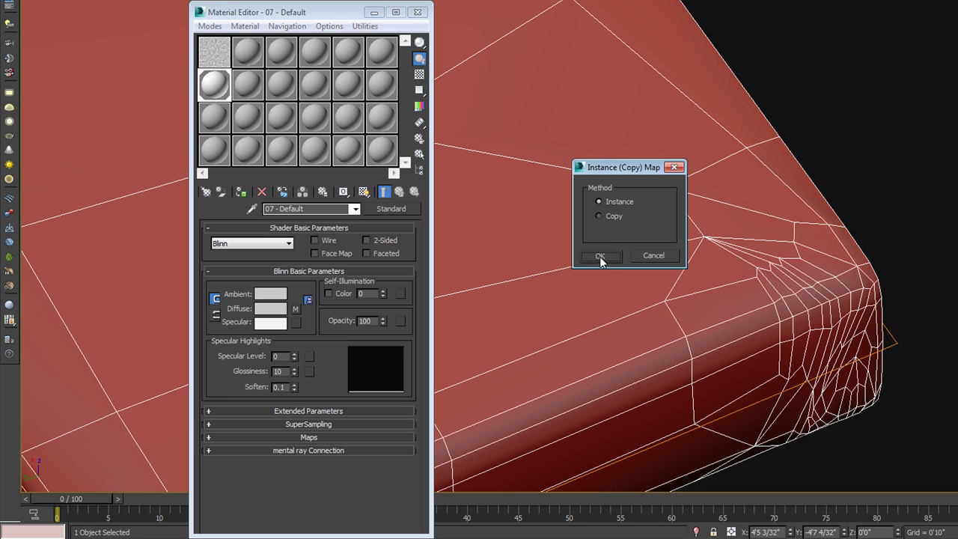
pyautogui.click(604, 256)
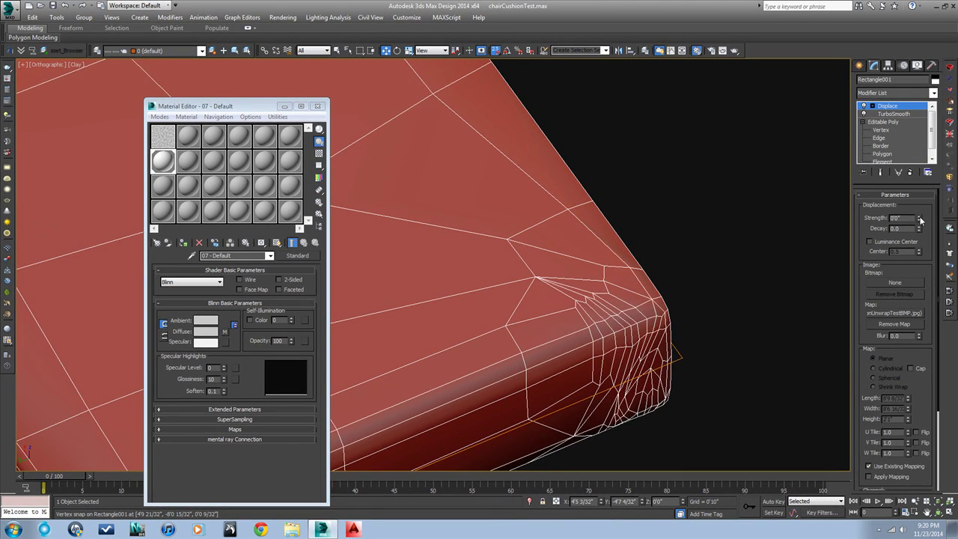
# - Set Displace Strength to 0'1 1/32" and view the textured side in Shaded mode
pyautogui.moveTo(921, 219); pyautogui.dragTo(878, 155)
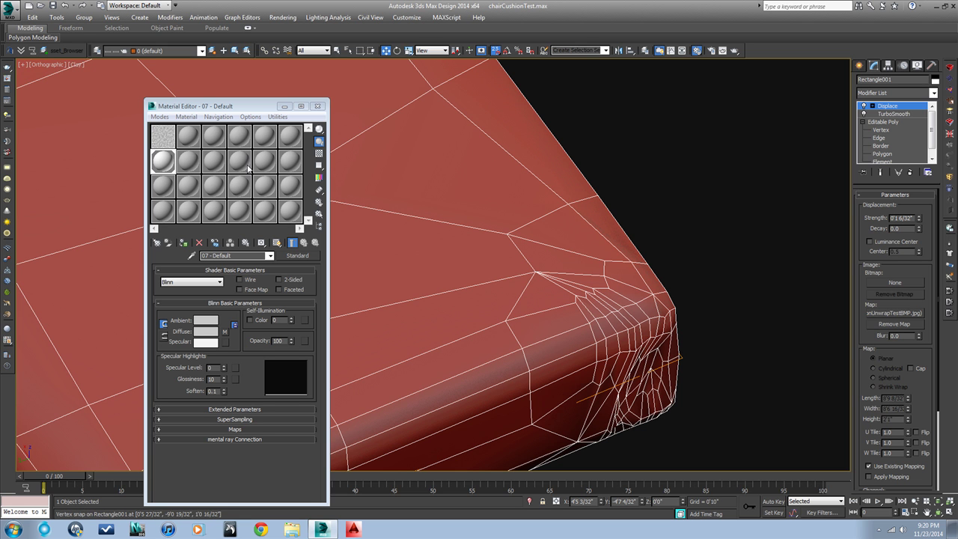
pyautogui.click(76, 66)
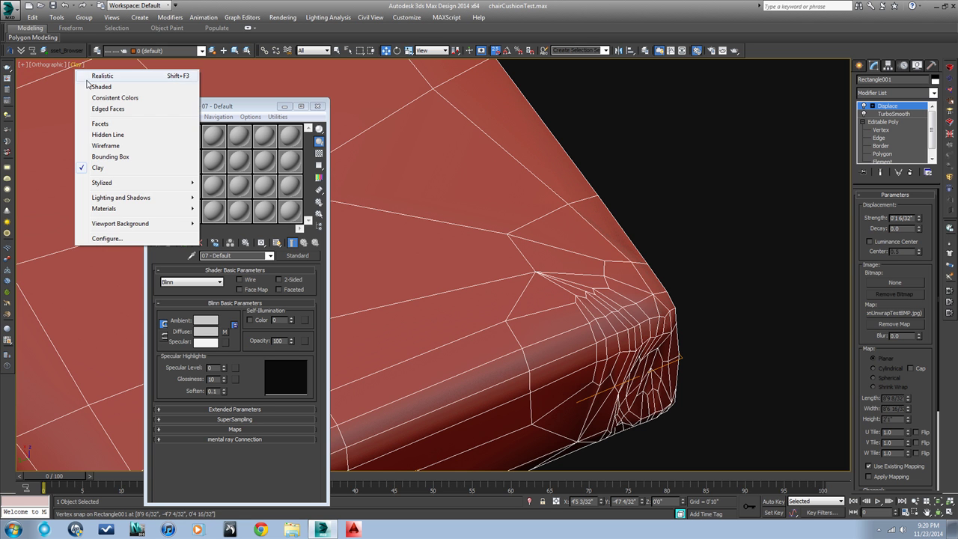
pyautogui.click(95, 87)
pyautogui.keyDown('alt'); pyautogui.moveTo(699, 338); pyautogui.dragTo(640, 350, button='middle'); pyautogui.keyUp('alt')
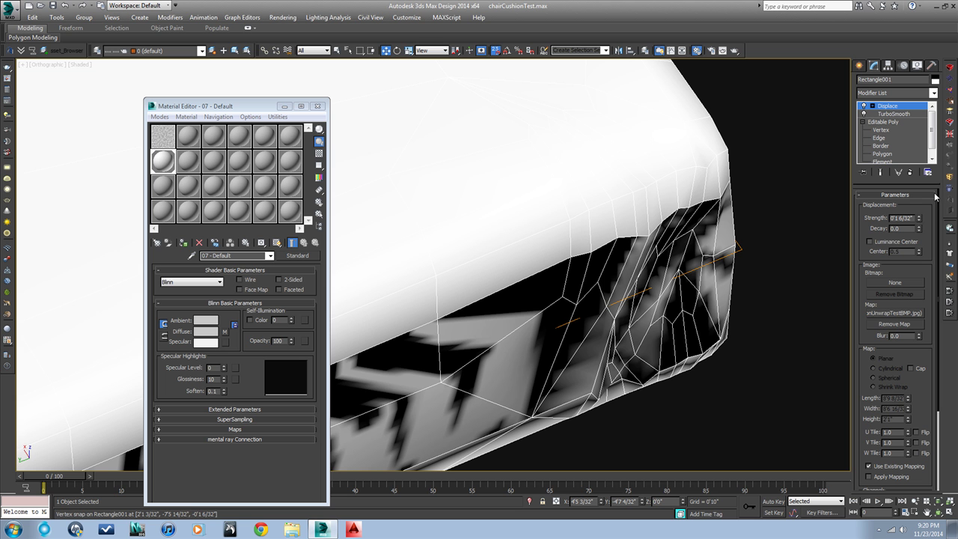
pyautogui.moveTo(920, 219)
pyautogui.mouseDown()
pyautogui.moveTo(915, 291)
pyautogui.moveTo(908, 224)
pyautogui.mouseUp()
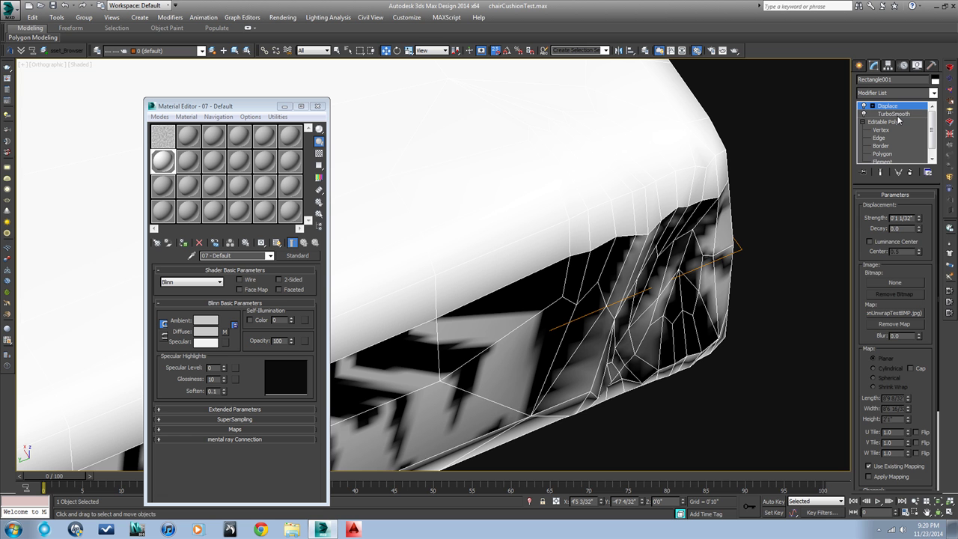
# - Add a second TurboSmooth on top of the Displace modifier
pyautogui.click(934, 93)
pyautogui.moveTo(934, 142); pyautogui.dragTo(956, 350)
pyautogui.click(882, 359)
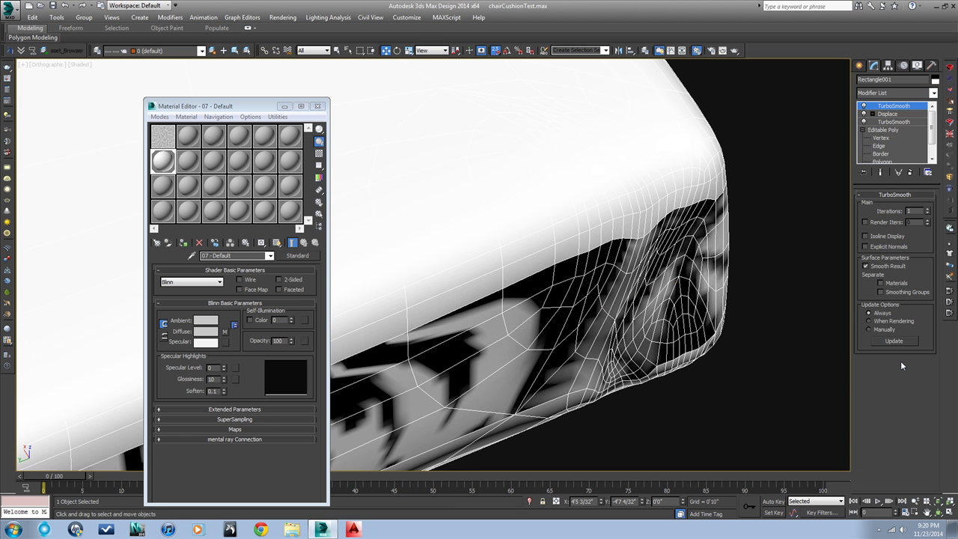
pyautogui.click(759, 230)
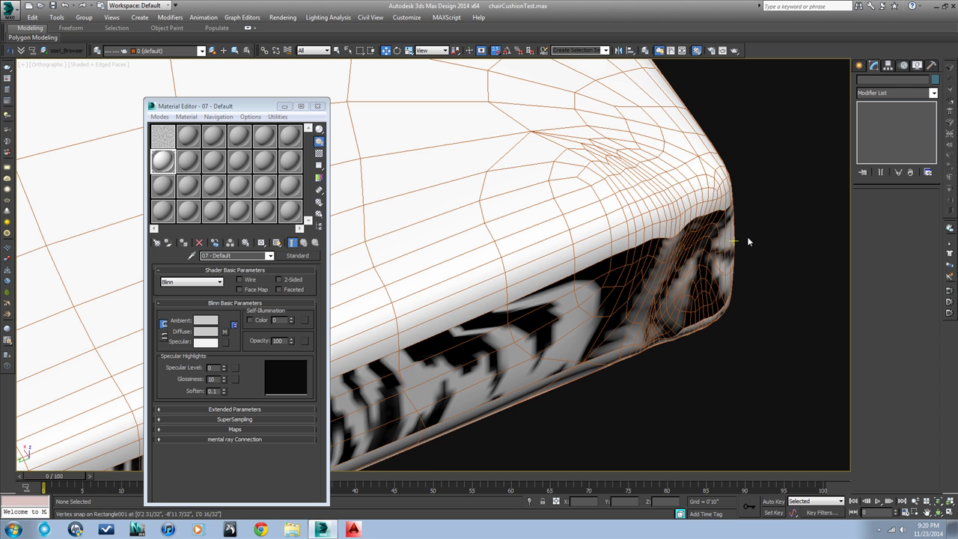
# - Switch to Clay shading without edged faces and orbit around the cushion corner
pyautogui.click(95, 66)
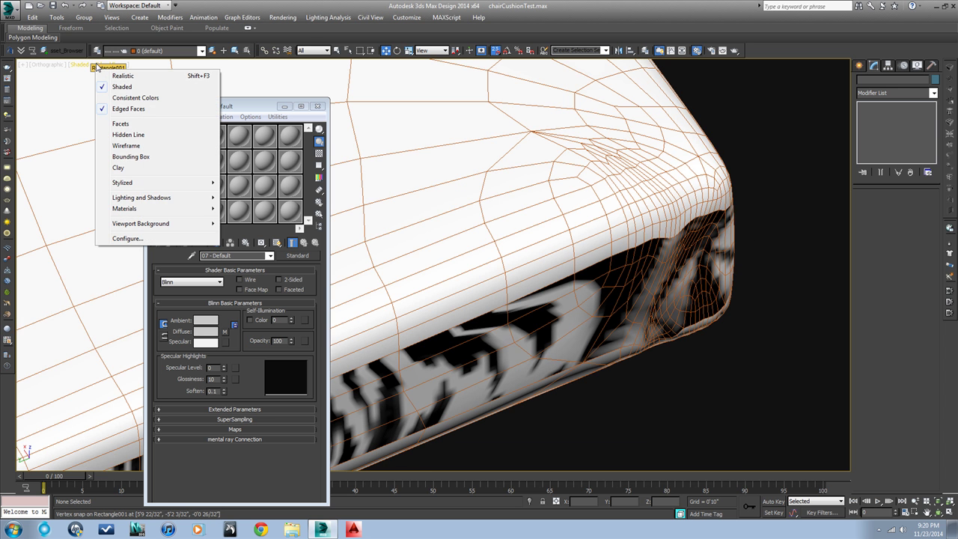
pyautogui.click(118, 167)
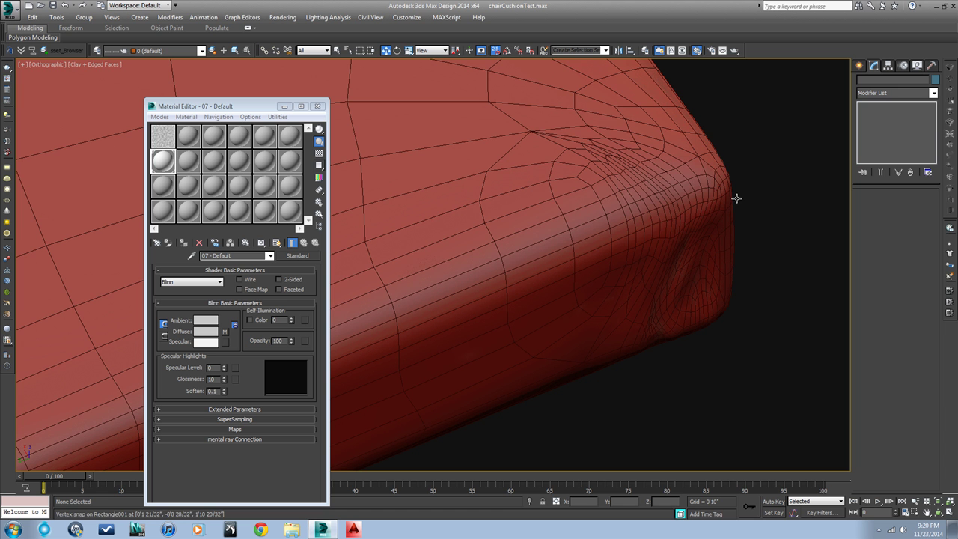
pyautogui.press('F4')
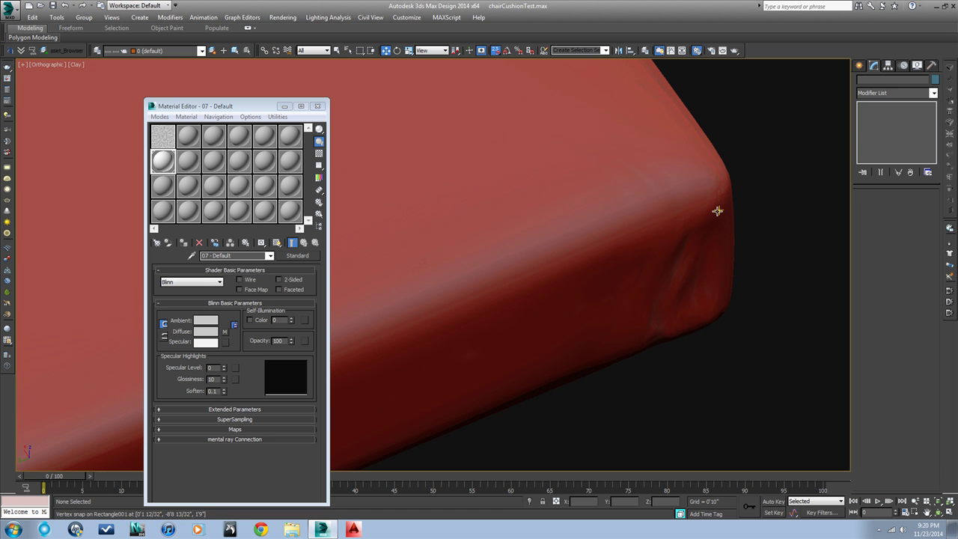
pyautogui.scroll(-2, 717, 217)
pyautogui.click(719, 232)
pyautogui.keyDown('alt'); pyautogui.moveTo(706, 291); pyautogui.dragTo(651, 283, button='middle'); pyautogui.keyUp('alt')
# - Toggle edged faces on and off while selecting and orbiting to inspect the smoothed wrinkles
pyautogui.press('F4')
pyautogui.scroll(2, 585, 330)
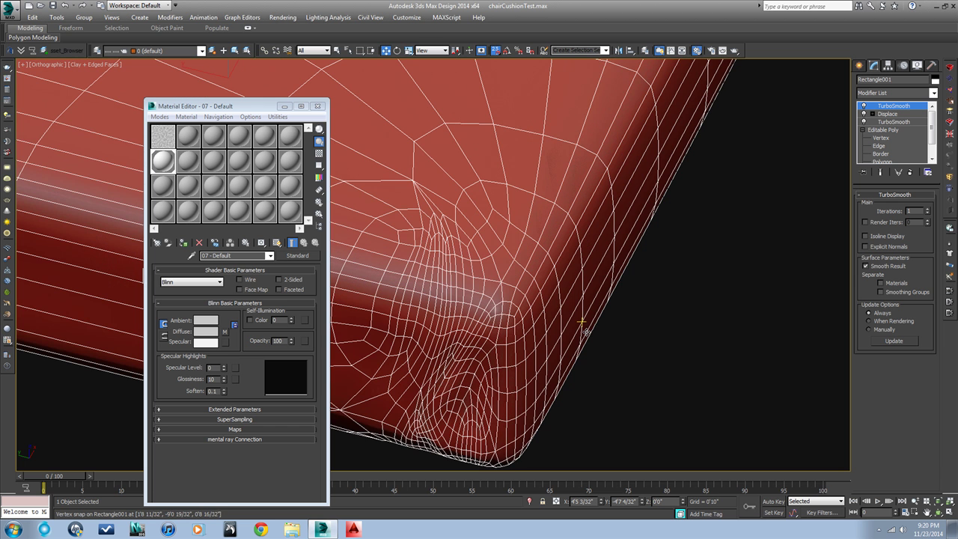
pyautogui.click(619, 338)
pyautogui.scroll(-5, 618, 342)
pyautogui.press('F4')
pyautogui.click(522, 339)
pyautogui.keyDown('alt'); pyautogui.moveTo(523, 341); pyautogui.dragTo(605, 342, button='middle'); pyautogui.keyUp('alt')
pyautogui.scroll(3, 667, 298)
pyautogui.click(668, 296)
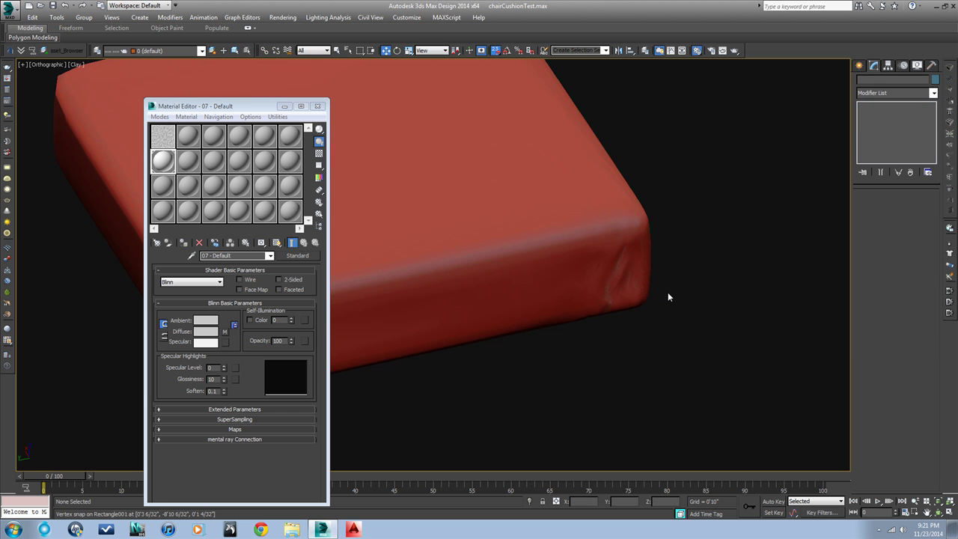
pyautogui.scroll(4, 647, 283)
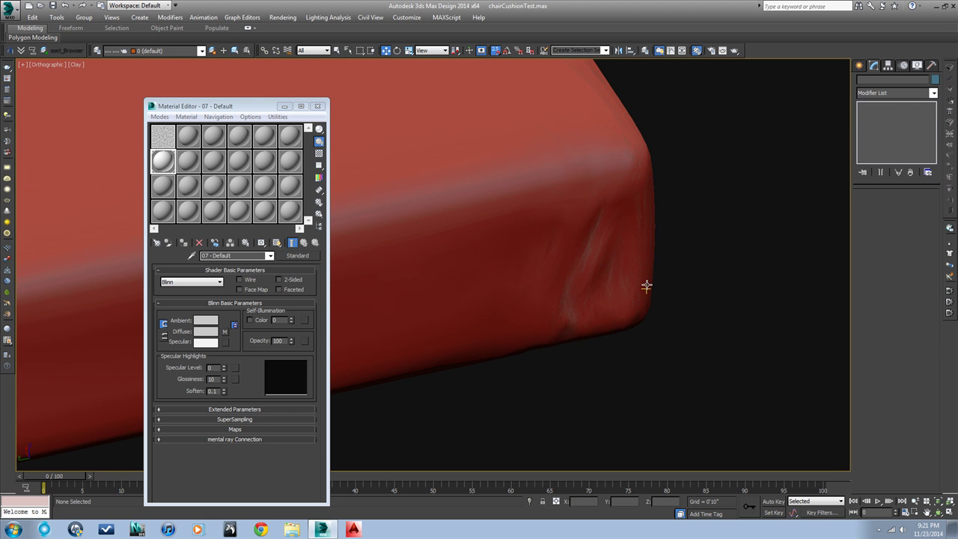
pyautogui.press('F4')
pyautogui.scroll(-2, 592, 274)
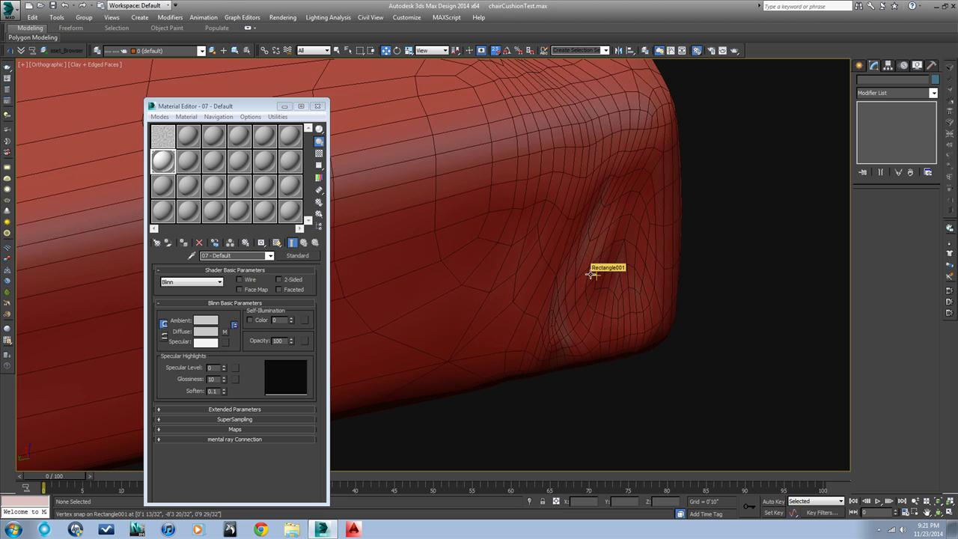
pyautogui.press('F4')
pyautogui.scroll(-1, 527, 268)
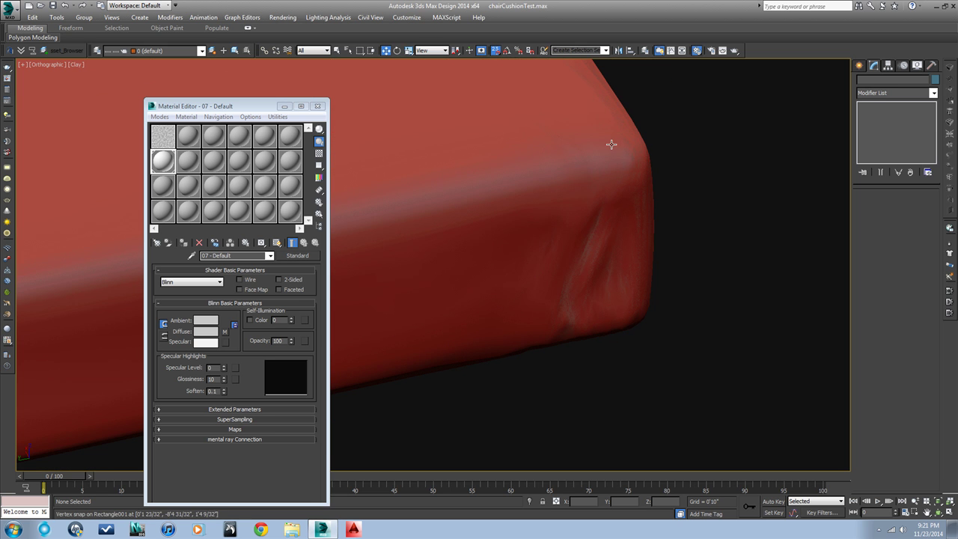
pyautogui.scroll(1, 613, 146)
pyautogui.scroll(1, 621, 206)
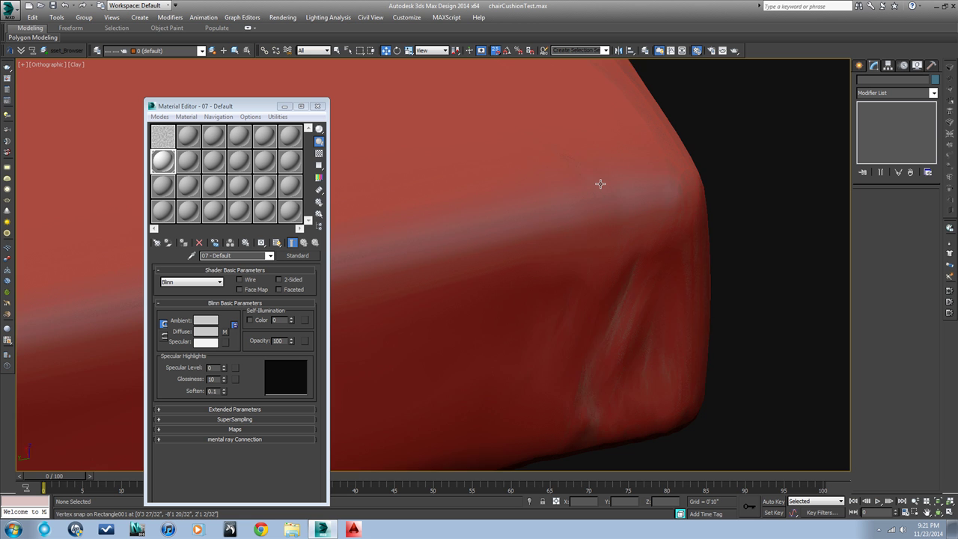
pyautogui.scroll(-1, 589, 182)
pyautogui.scroll(-1, 600, 184)
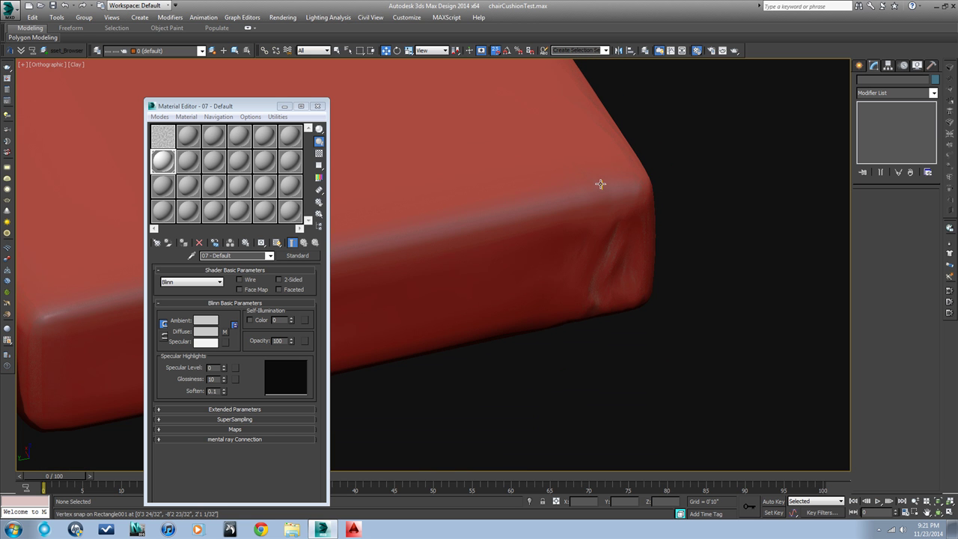
pyautogui.press('F4')
pyautogui.scroll(5, 600, 184)
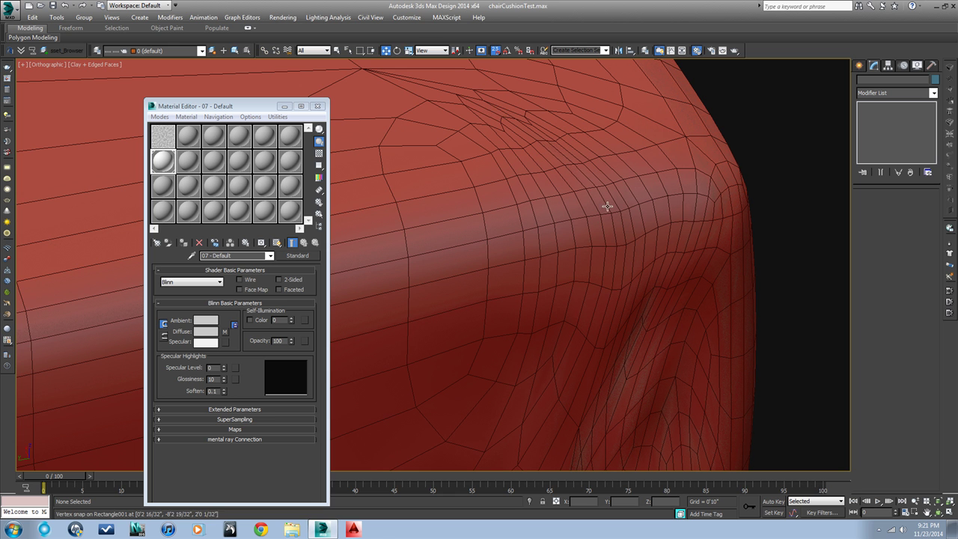
pyautogui.scroll(-2, 624, 243)
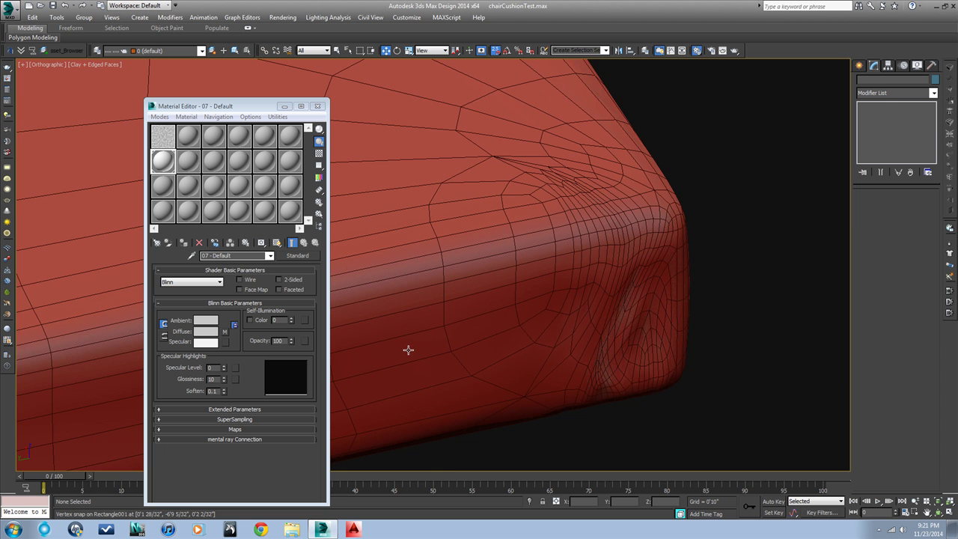
pyautogui.moveTo(407, 347)
pyautogui.keyDown('alt'); pyautogui.mouseDown(button='middle')
pyautogui.moveTo(659, 269)
pyautogui.moveTo(660, 326)
pyautogui.mouseUp(button='middle'); pyautogui.keyUp('alt')
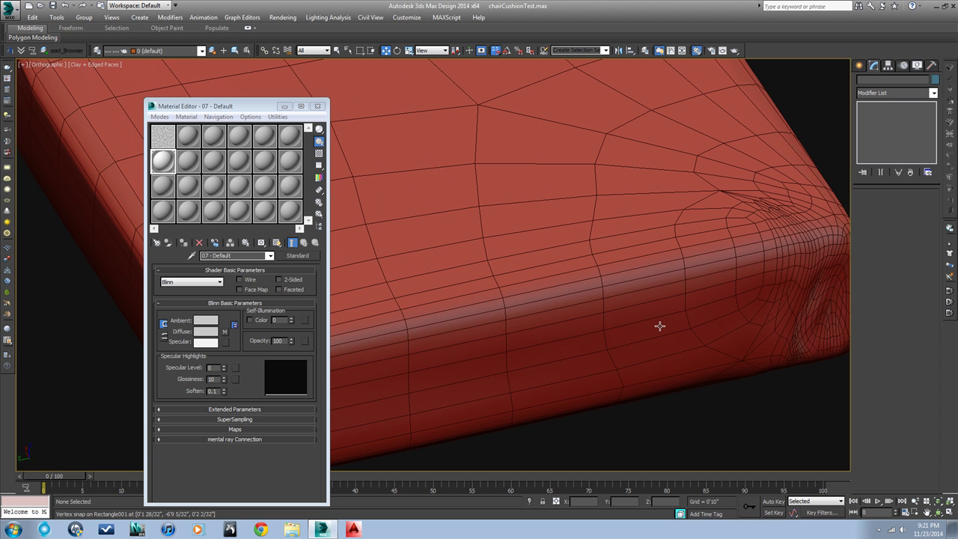
pyautogui.scroll(2, 771, 288)
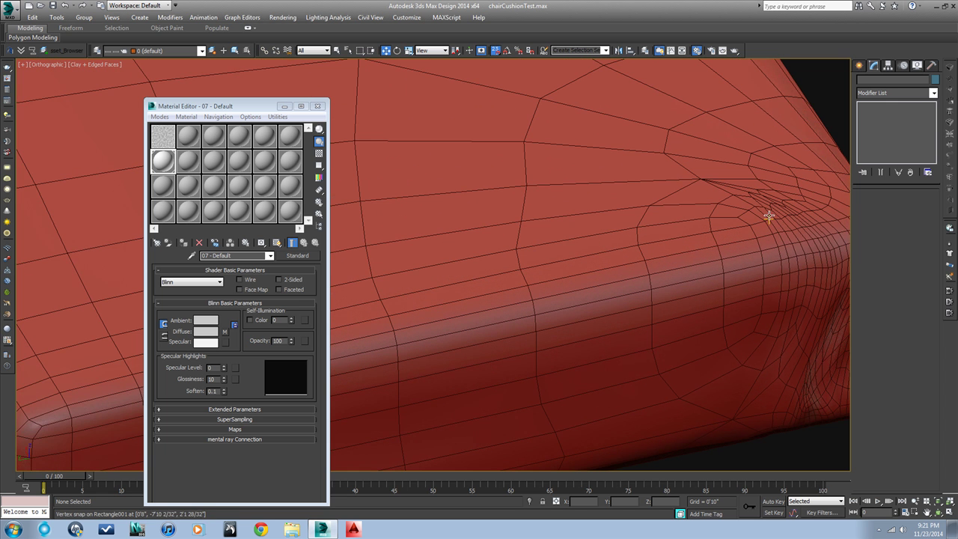
pyautogui.scroll(2, 768, 216)
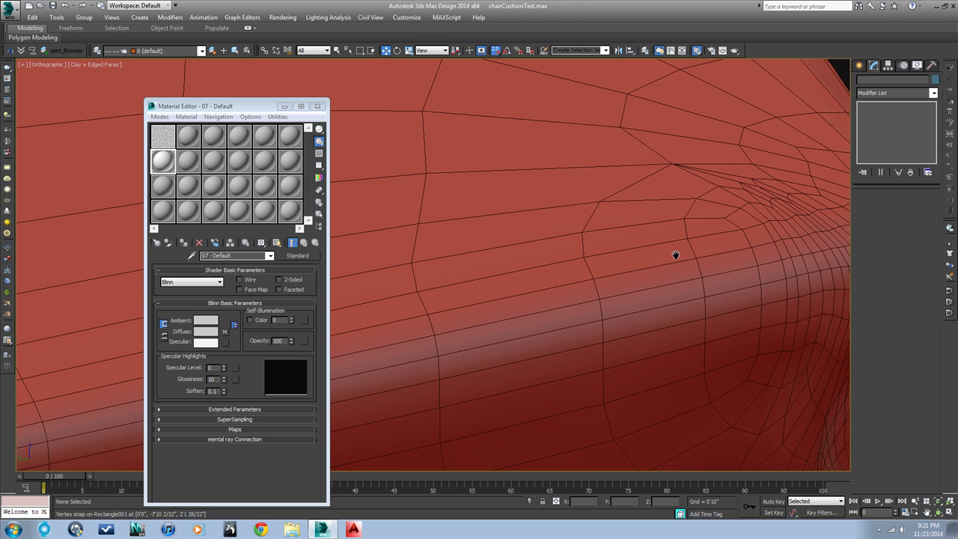
pyautogui.moveTo(674, 254); pyautogui.dragTo(664, 257, button='middle')
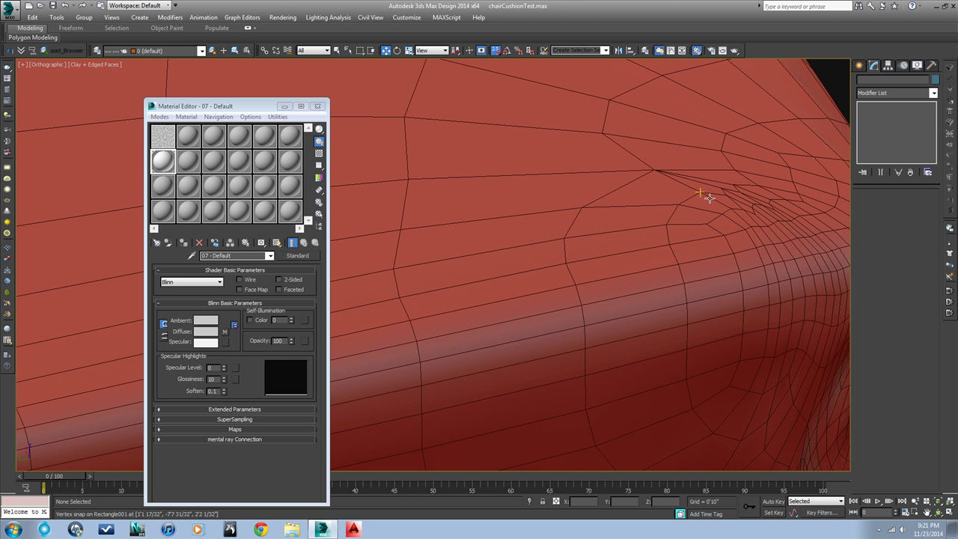
pyautogui.scroll(-4, 710, 204)
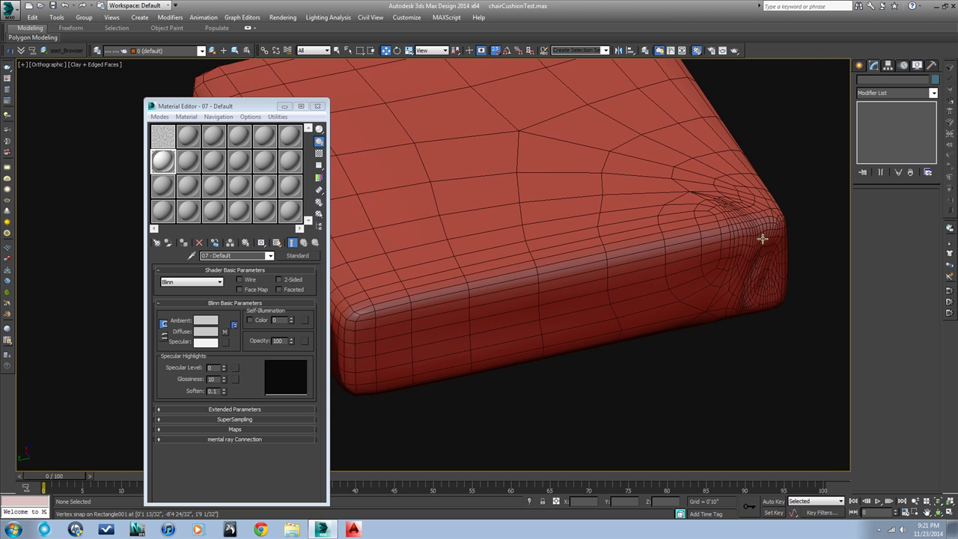
pyautogui.scroll(2, 750, 235)
pyautogui.scroll(-1, 750, 234)
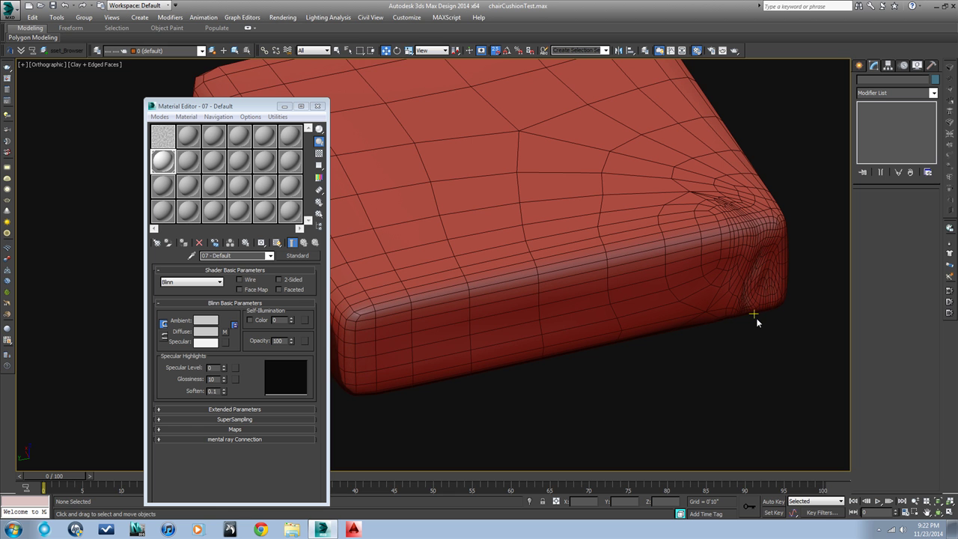
pyautogui.moveTo(666, 357); pyautogui.dragTo(711, 348, button='middle')
pyautogui.scroll(-2, 711, 348)
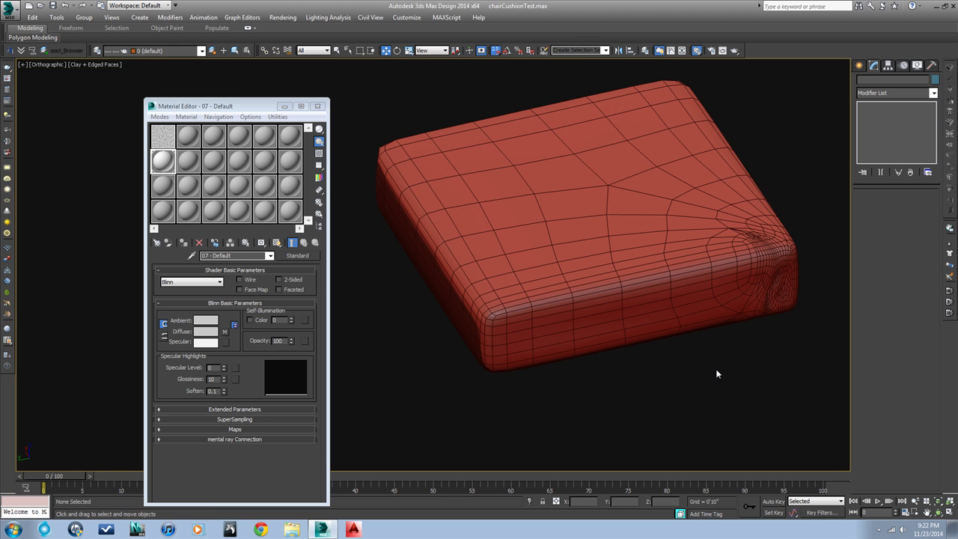
pyautogui.scroll(3, 477, 326)
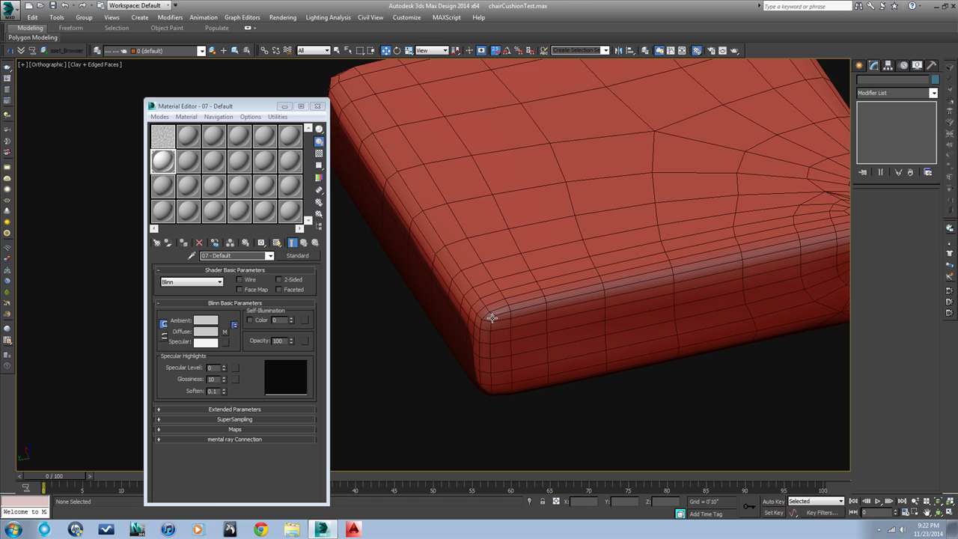
pyautogui.scroll(-3, 478, 326)
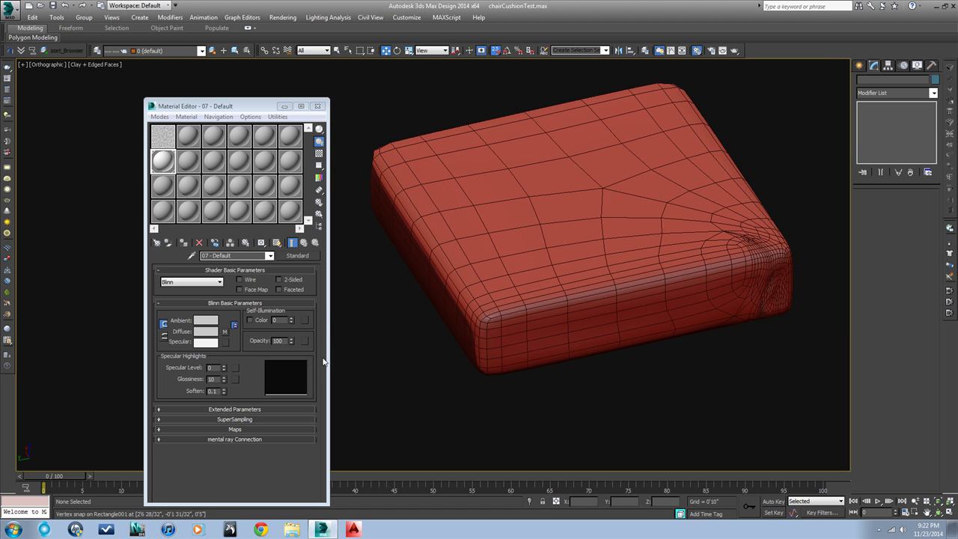
pyautogui.scroll(2, 753, 306)
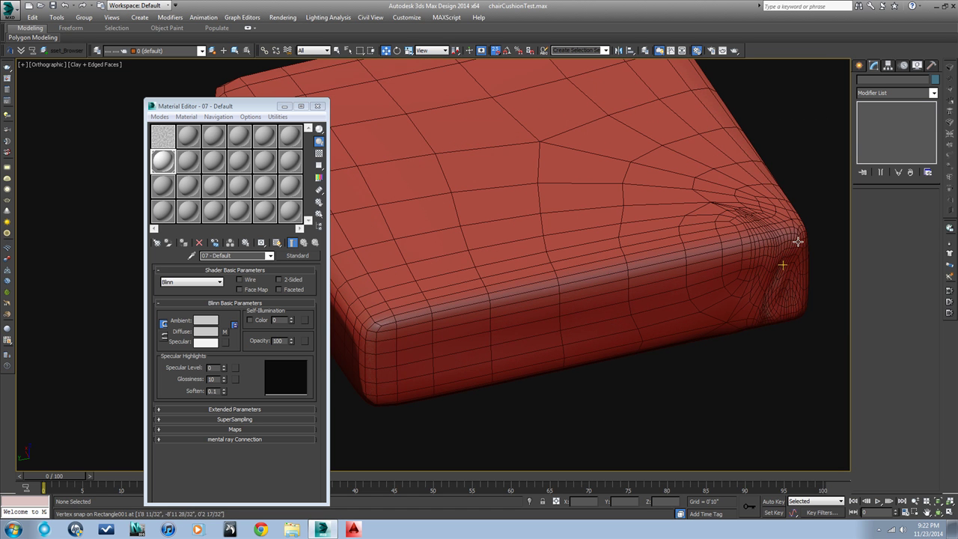
pyautogui.scroll(-2, 428, 277)
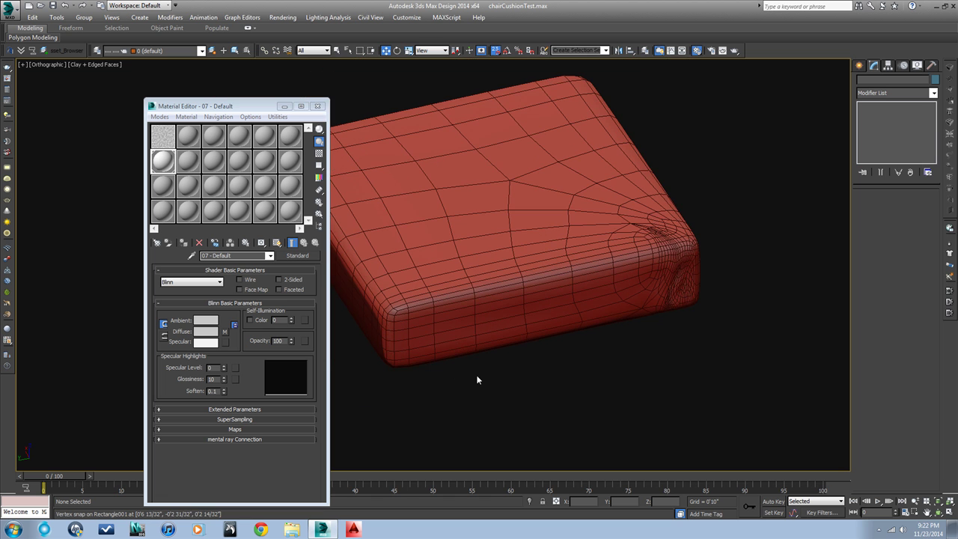
pyautogui.scroll(2, 479, 378)
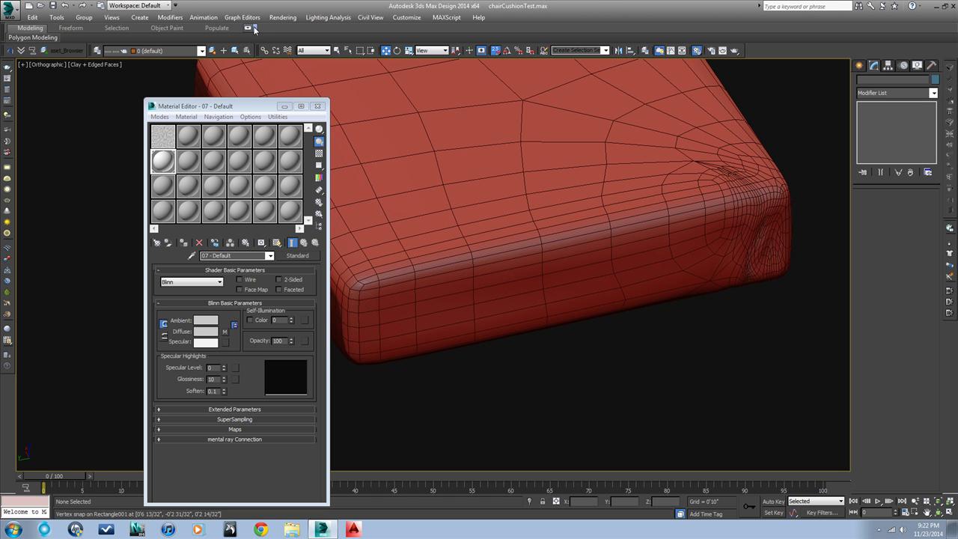
# - Expand the ribbon to its full modelling panels and bring up the Freeform tool set
pyautogui.click(254, 29)
pyautogui.click(248, 29)
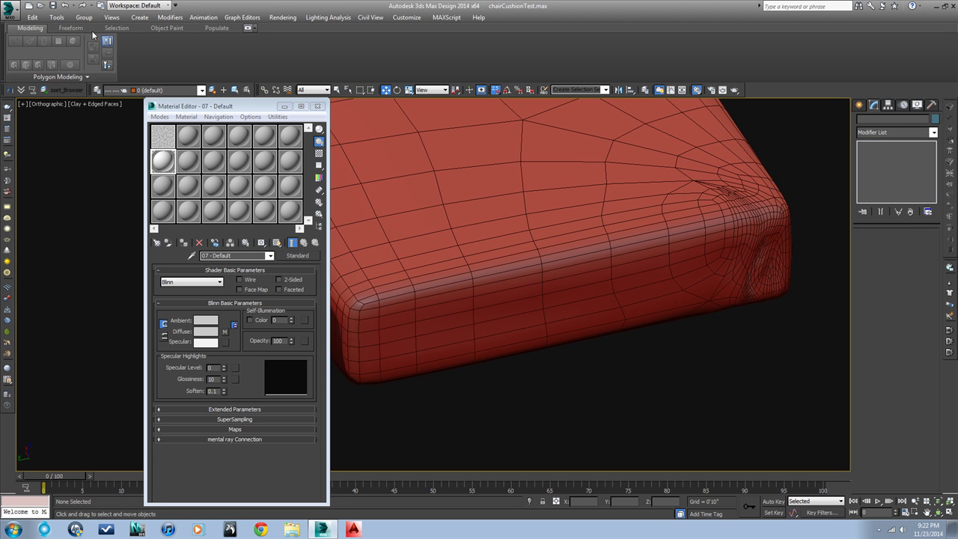
pyautogui.click(71, 28)
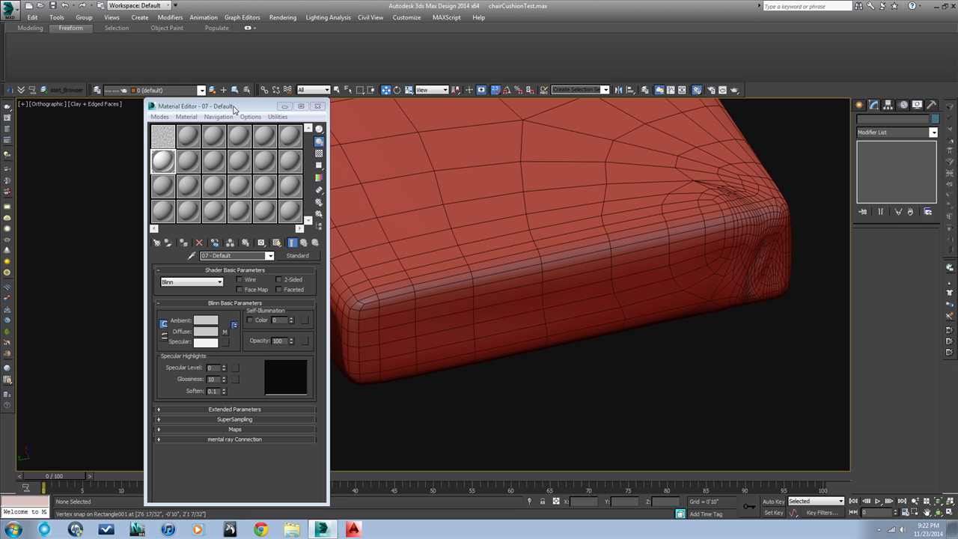
# - Minimize the ribbon, check the cushion's TurboSmooth–Displace–TurboSmooth stack, then deselect it
pyautogui.click(248, 28)
pyautogui.click(632, 247)
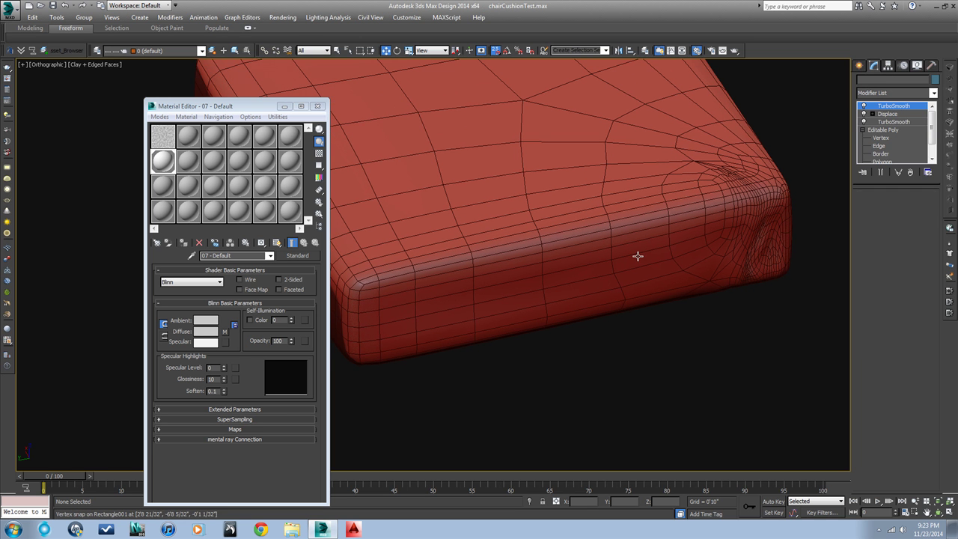
pyautogui.scroll(-5, 633, 255)
pyautogui.click(746, 247)
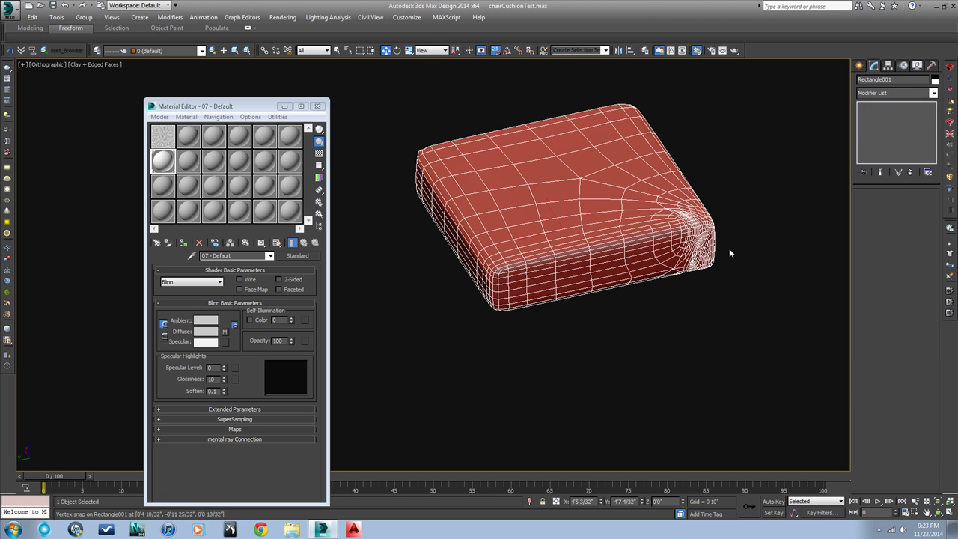
pyautogui.scroll(5, 725, 247)
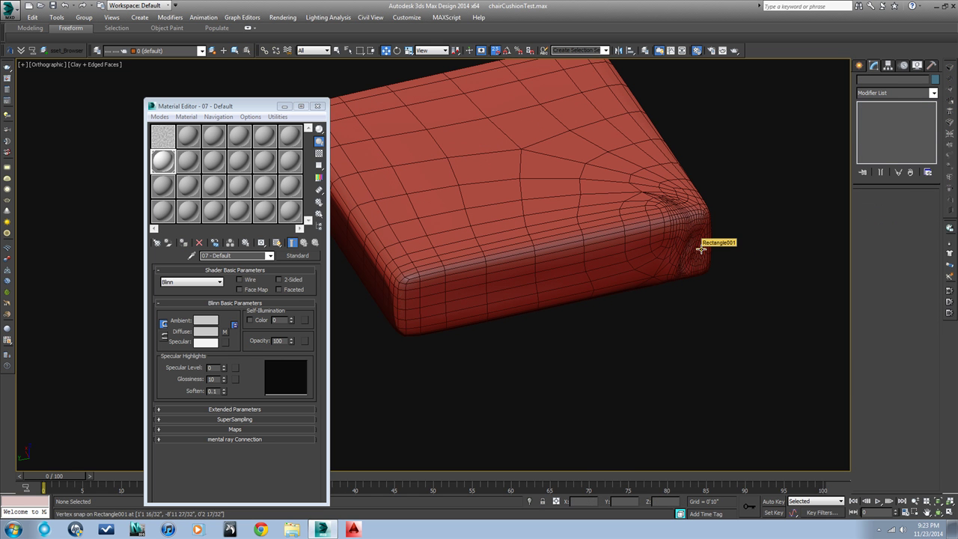
pyautogui.click(701, 248)
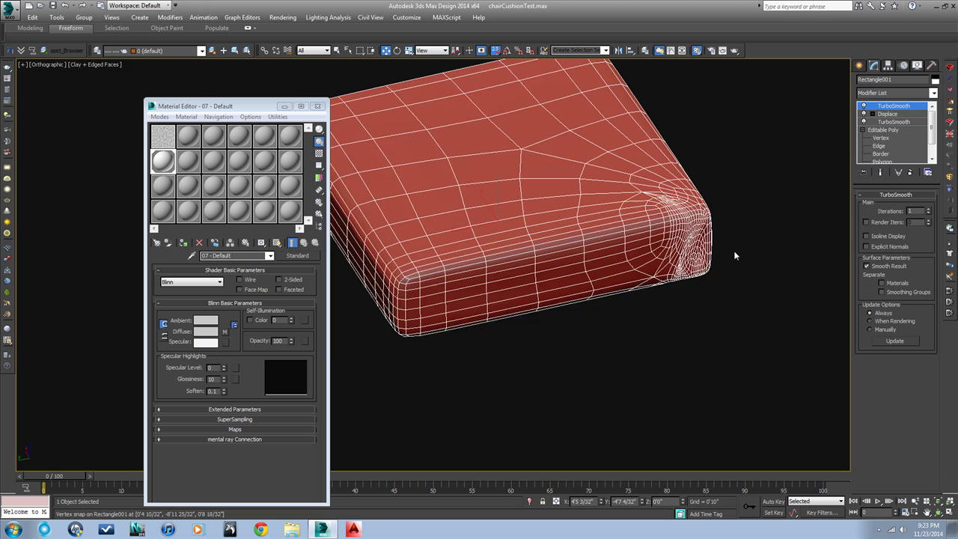
pyautogui.scroll(2, 734, 255)
pyautogui.click(735, 256)
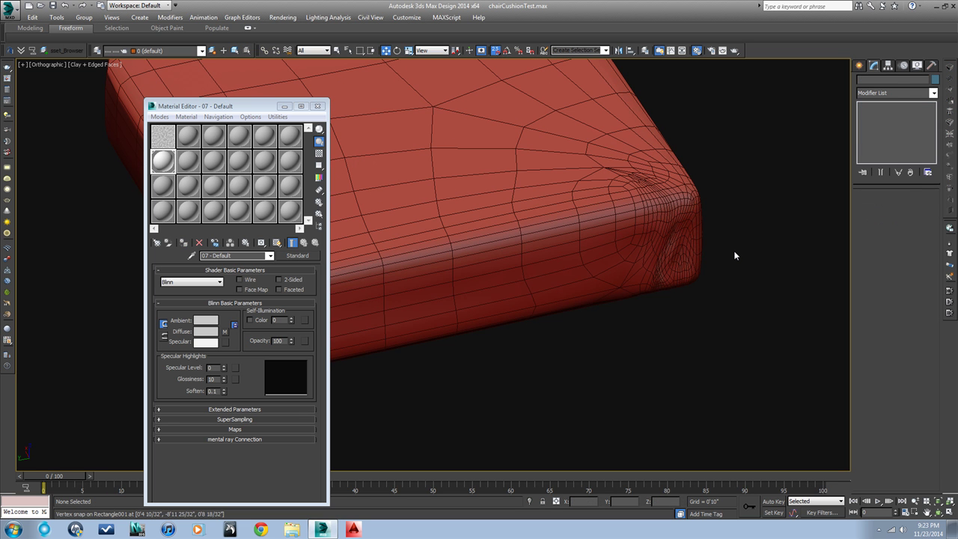